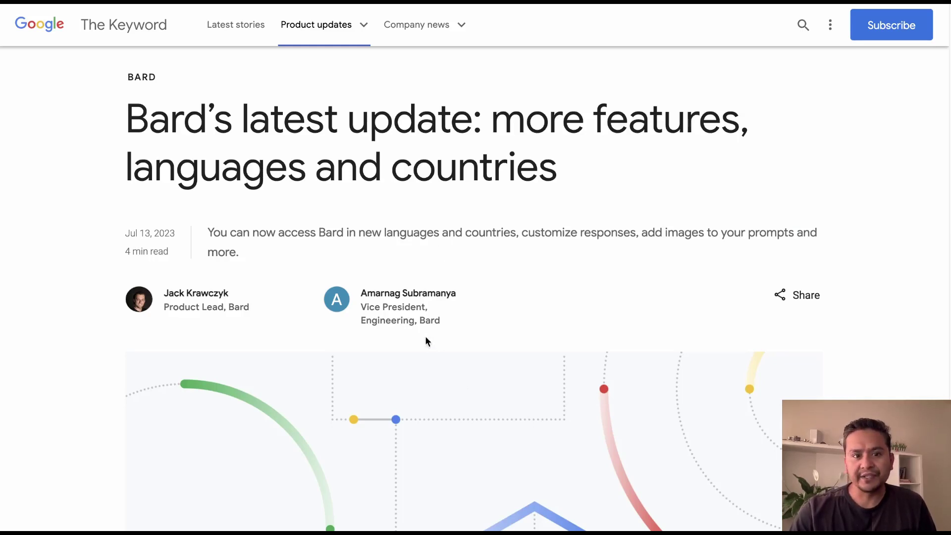
Read the opening of the Bard update article, from its date and summary to the section on new places and languages
click(124, 229)
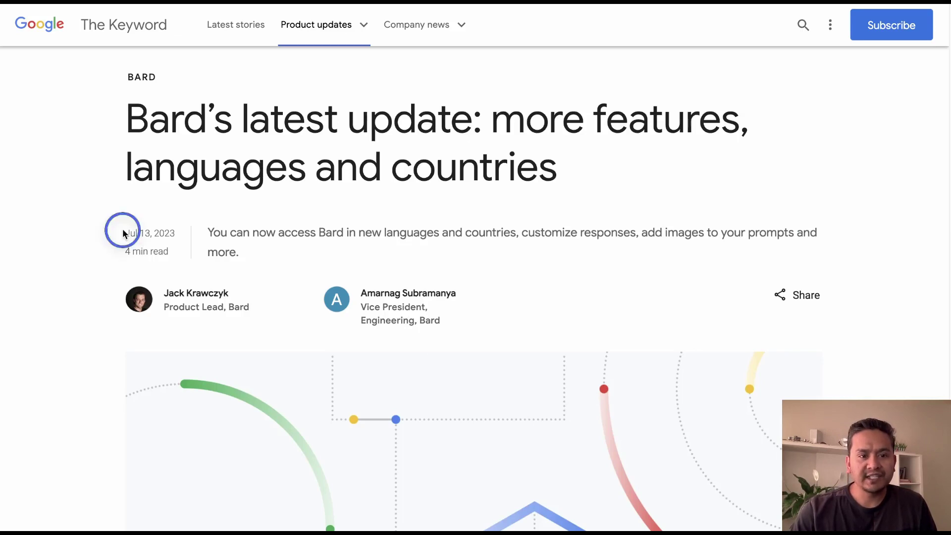
click(187, 236)
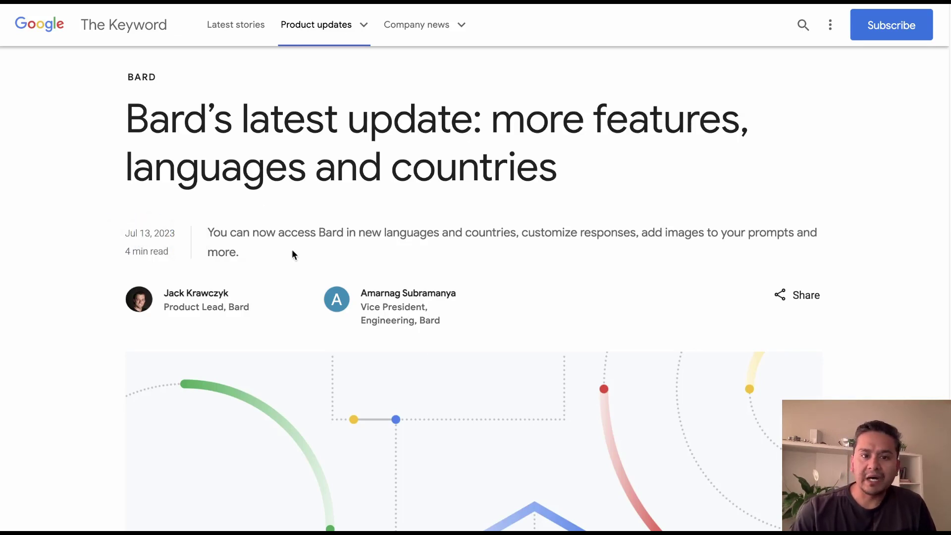
scroll(297, 250, down, 5)
scroll(305, 271, down, 5)
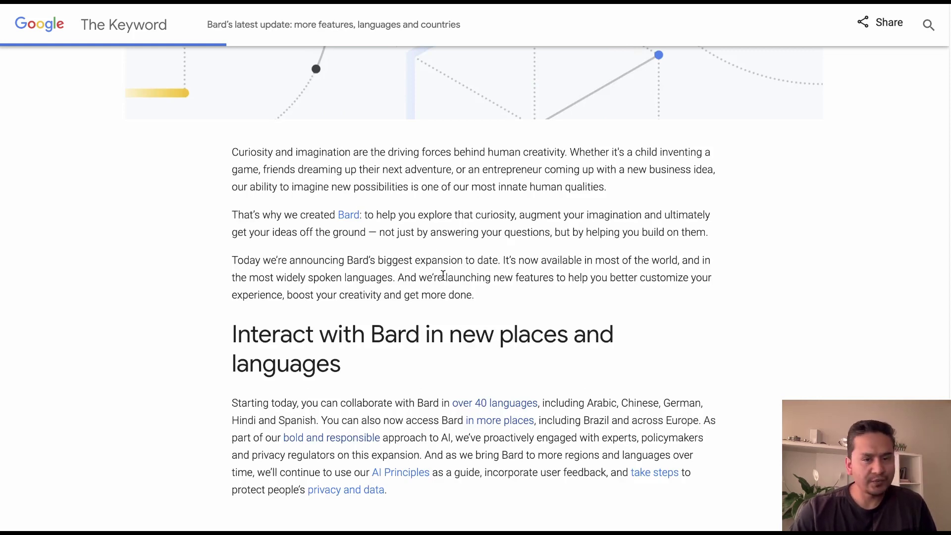
scroll(443, 275, down, 2)
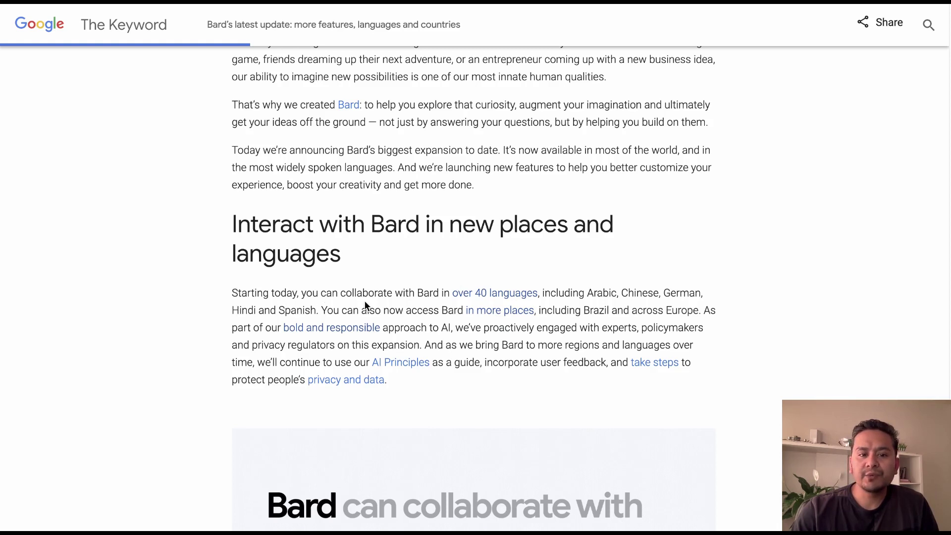
Follow the article's "over 40 languages" link and review the lists of supported languages, countries and territories
click(477, 300)
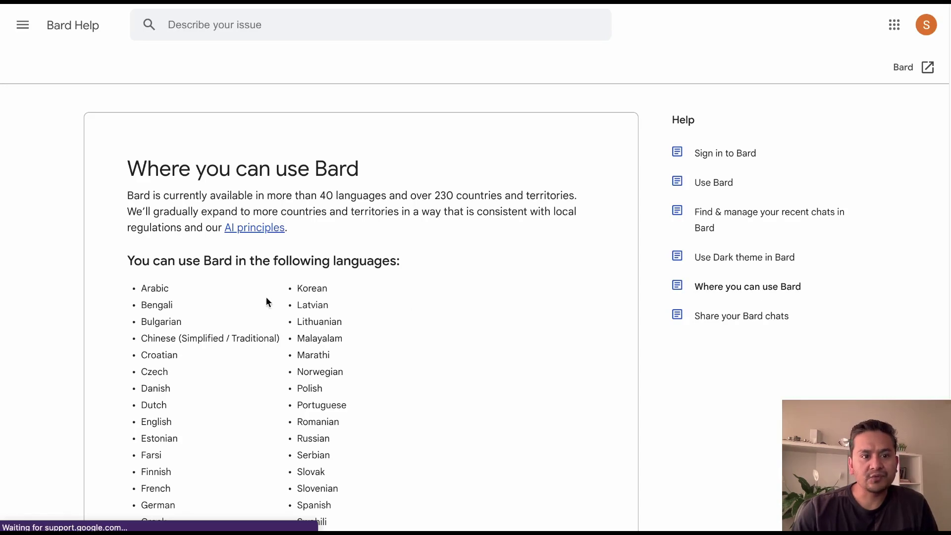
scroll(184, 301, down, 2)
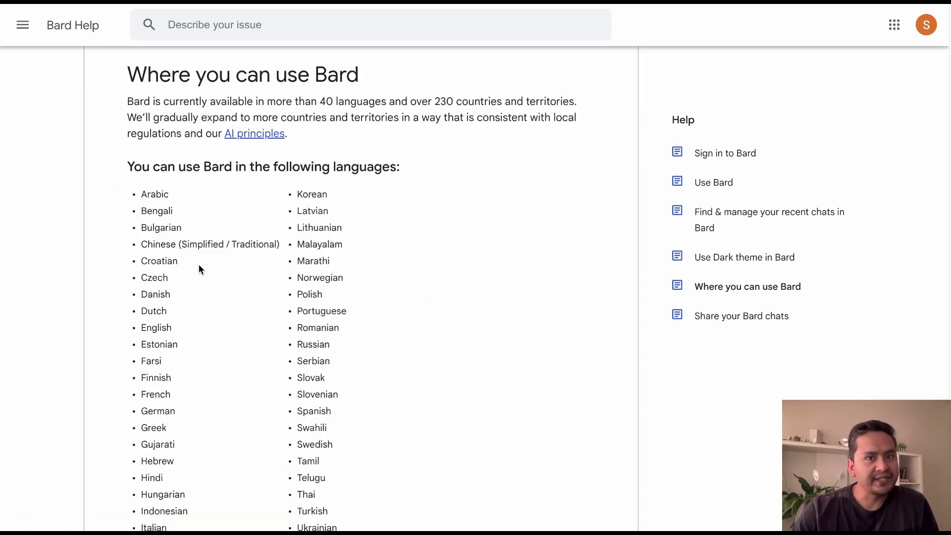
scroll(317, 358, down, 5)
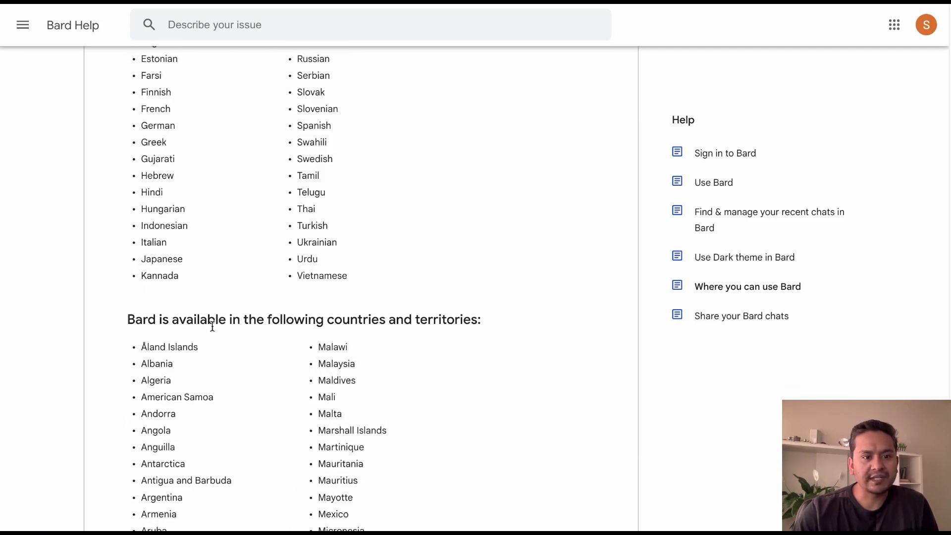
drag(157, 323, 482, 318)
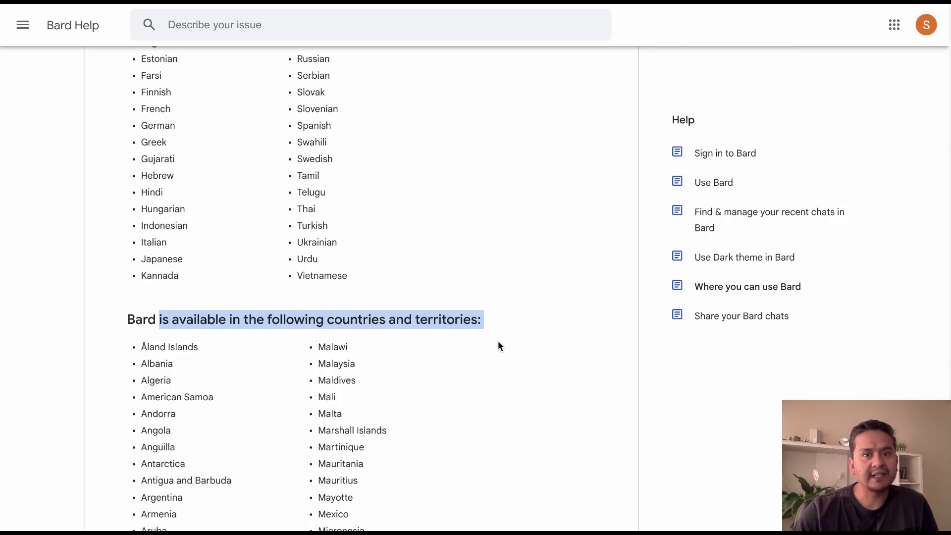
scroll(497, 342, down, 1)
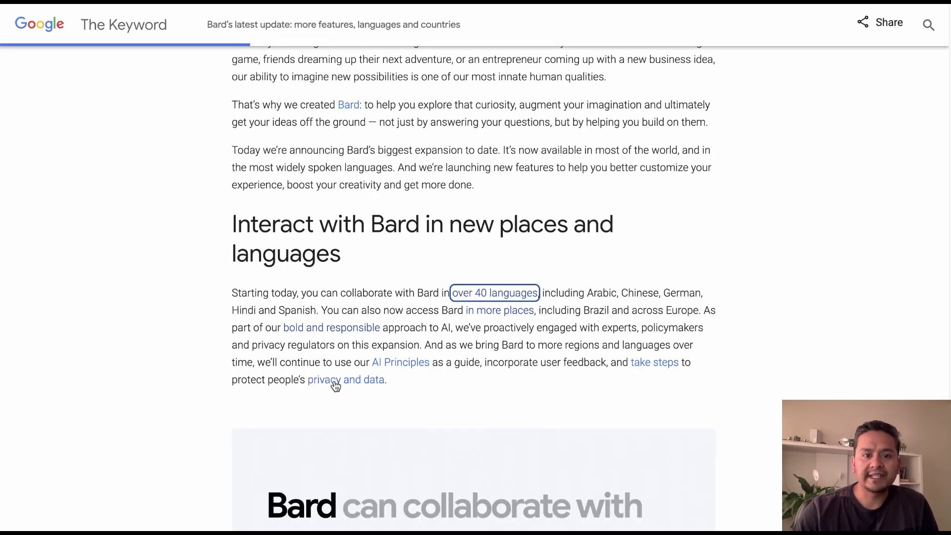
Read the article's sections on customized responses and productivity, including pinned conversations, code export, sharing responses and image prompts
scroll(222, 369, down, 12)
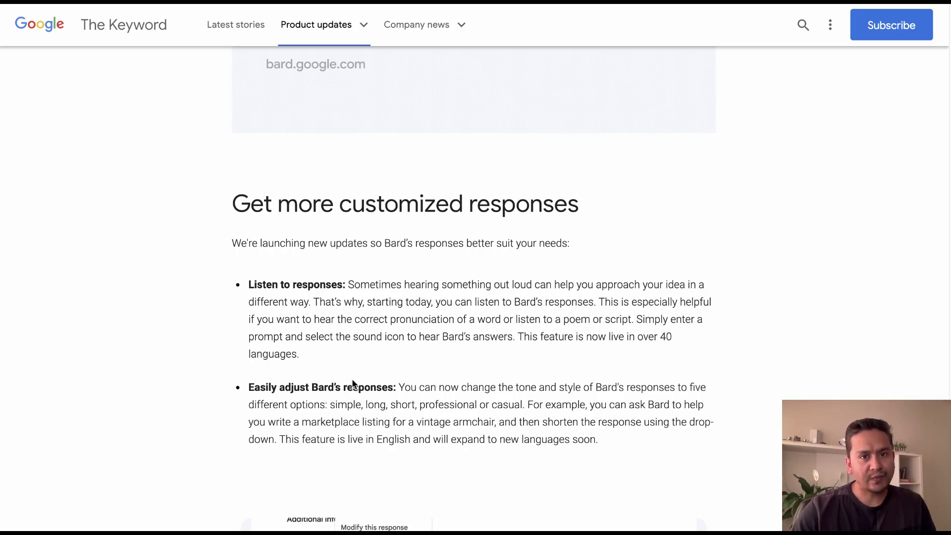
scroll(388, 341, down, 10)
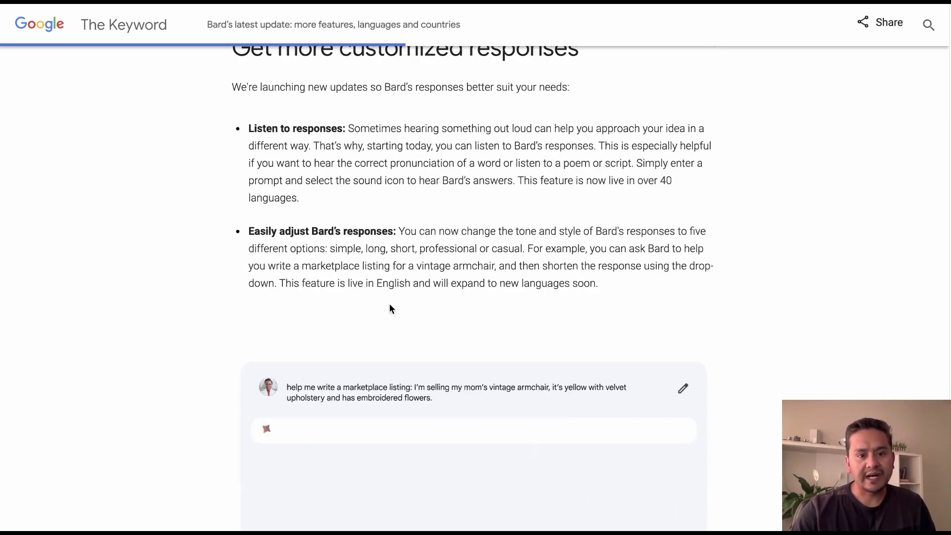
scroll(193, 320, down, 2)
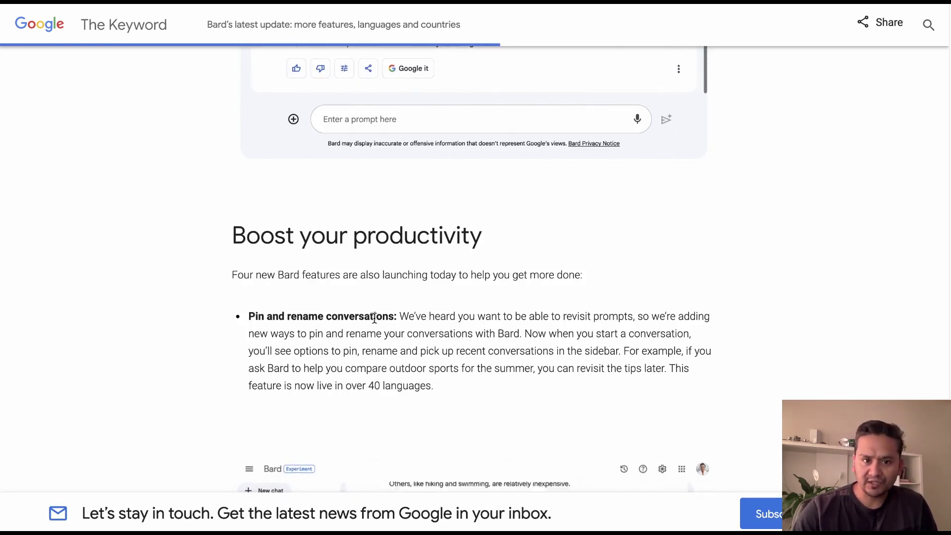
scroll(243, 335, down, 6)
scroll(241, 335, down, 7)
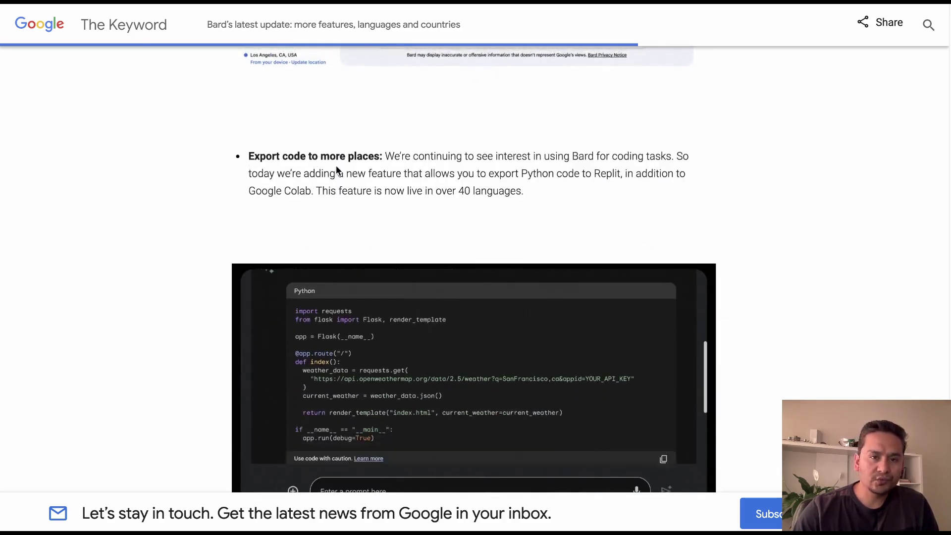
scroll(155, 334, down, 7)
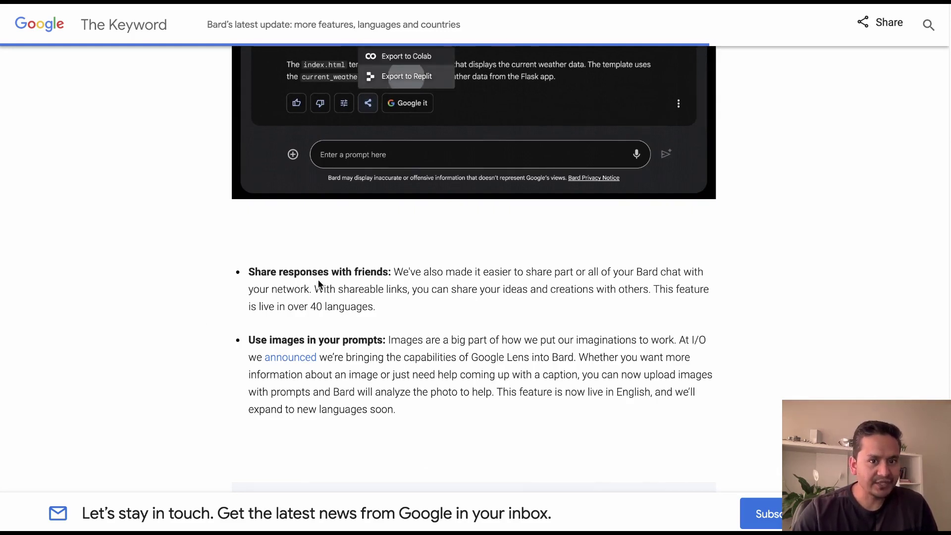
scroll(220, 325, down, 2)
scroll(219, 327, down, 9)
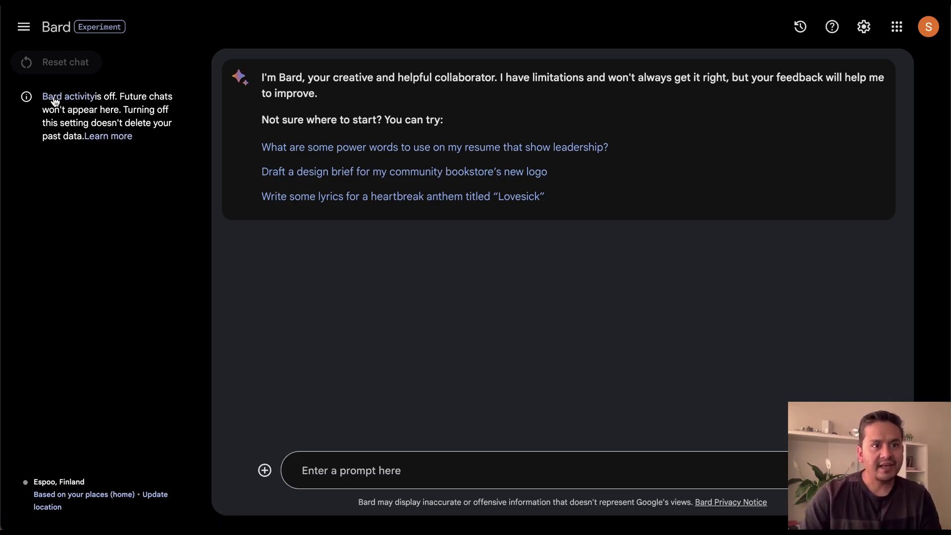
Collapse and re-expand Bard's main menu, and switch the interface to the light theme and back to dark
click(25, 28)
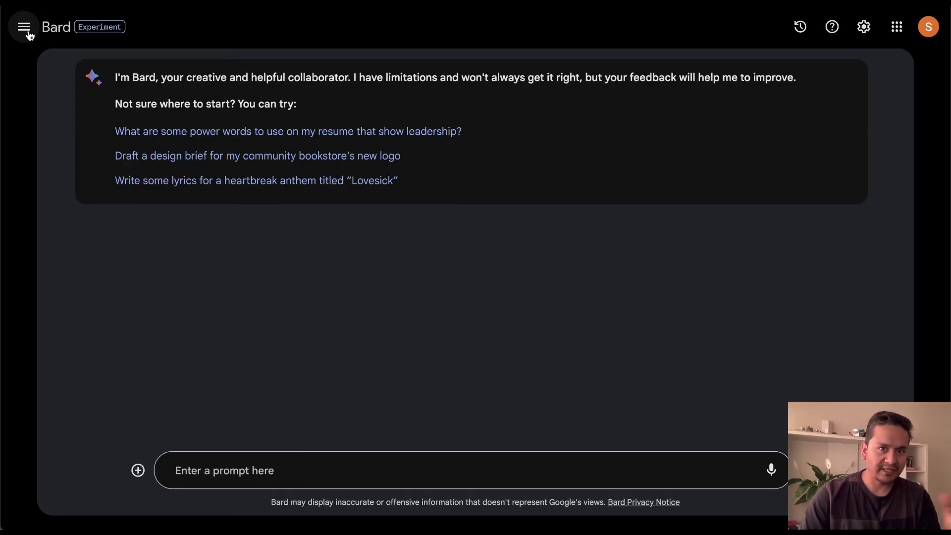
click(28, 33)
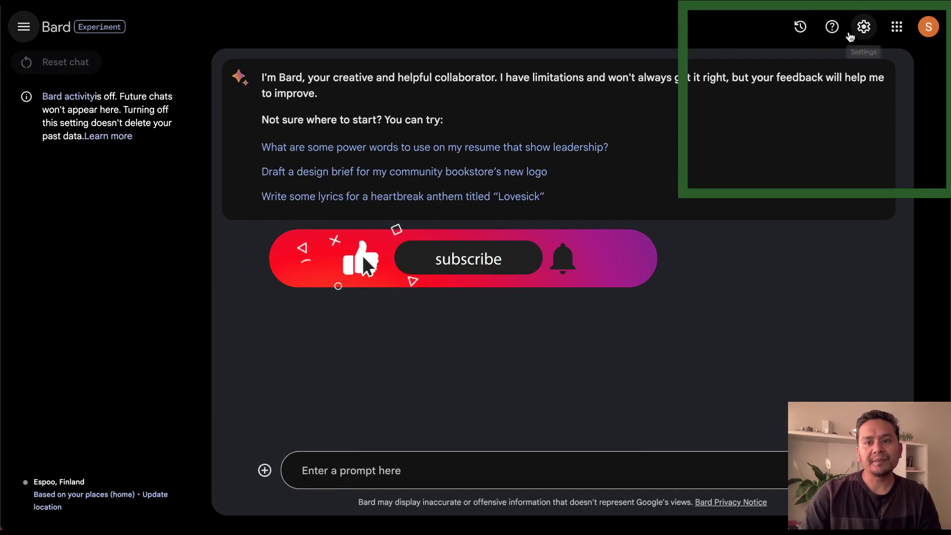
click(865, 31)
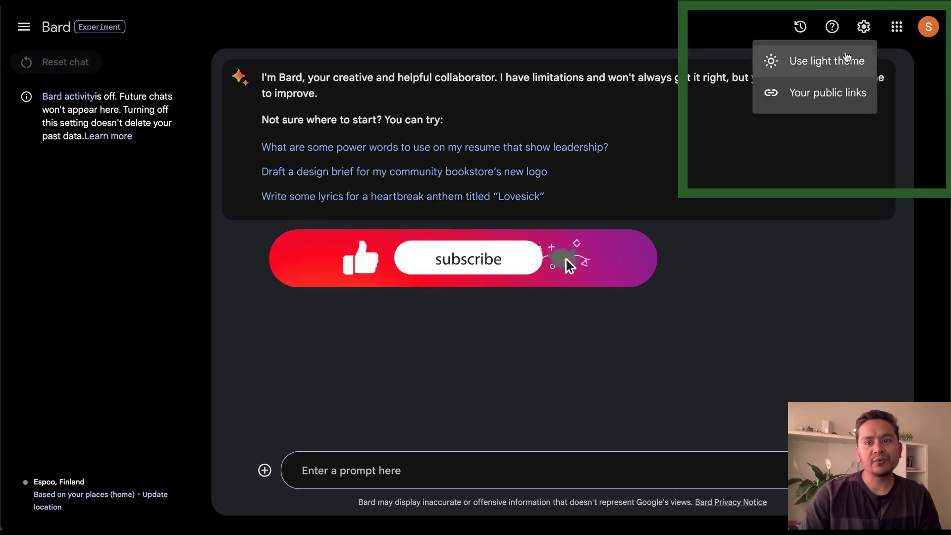
click(825, 69)
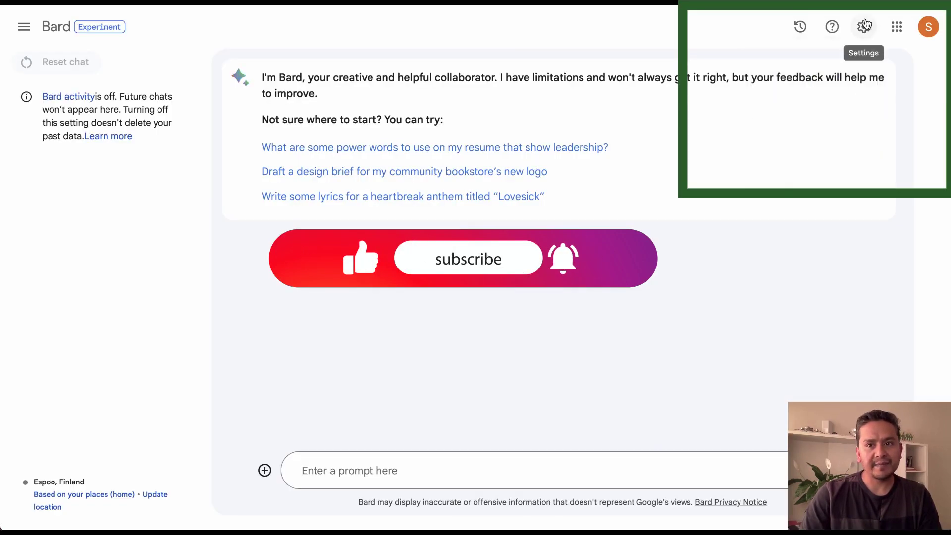
click(864, 26)
click(838, 70)
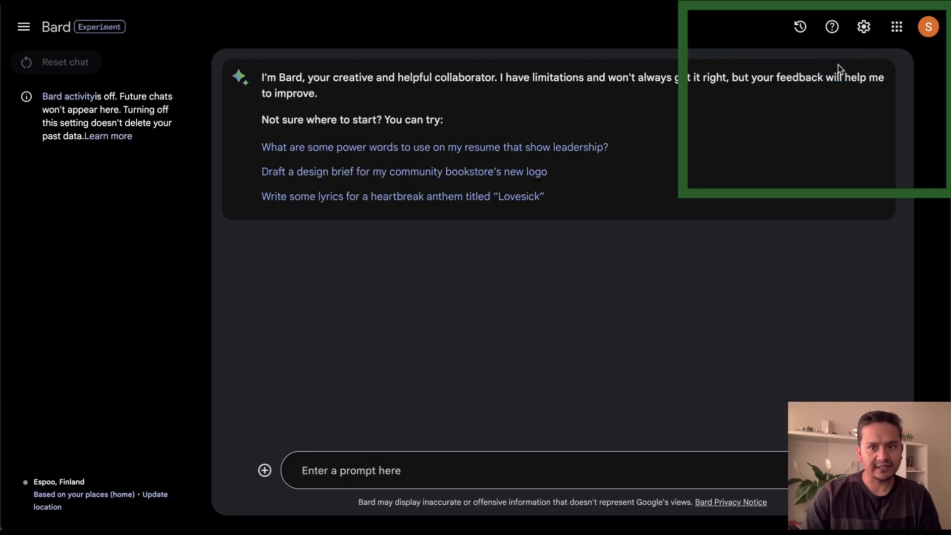
Check Bard's settings options and open the Experiment updates page from the help options
click(863, 27)
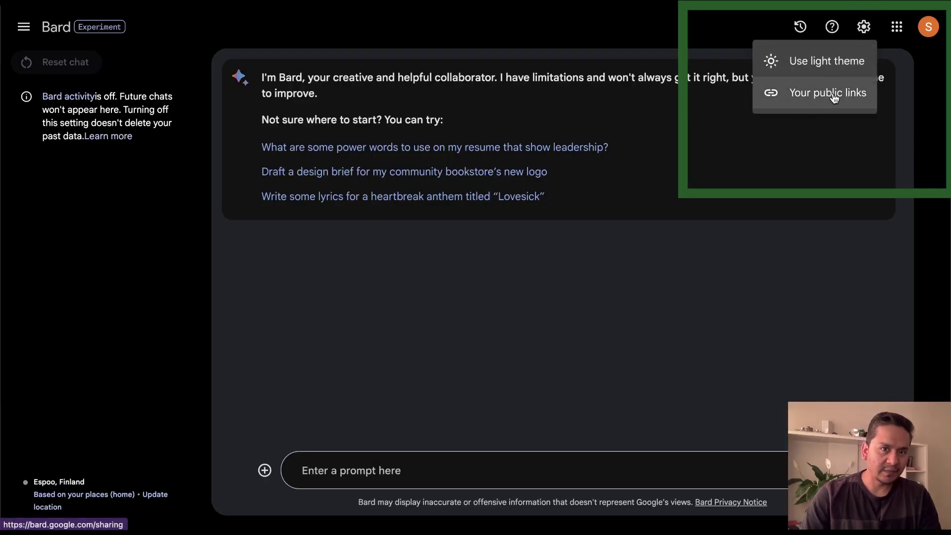
click(834, 32)
click(835, 32)
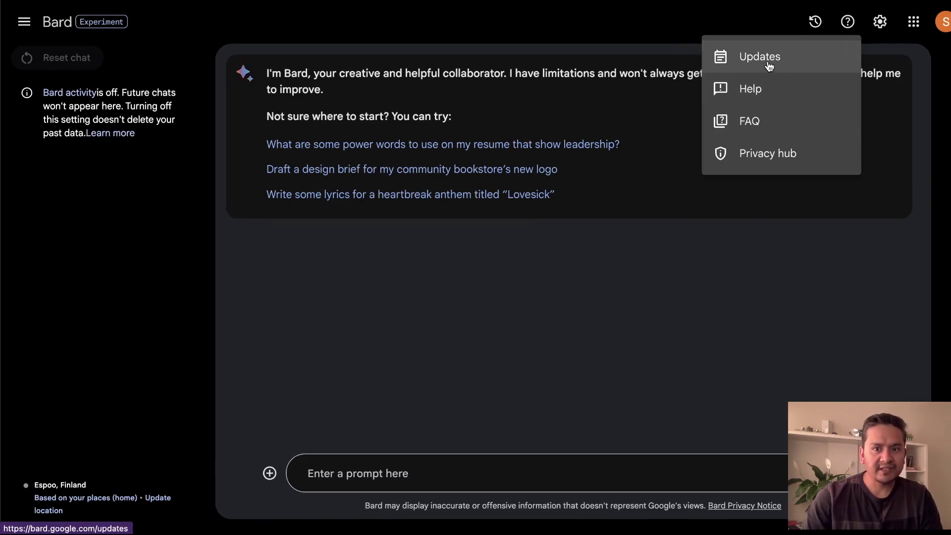
click(768, 65)
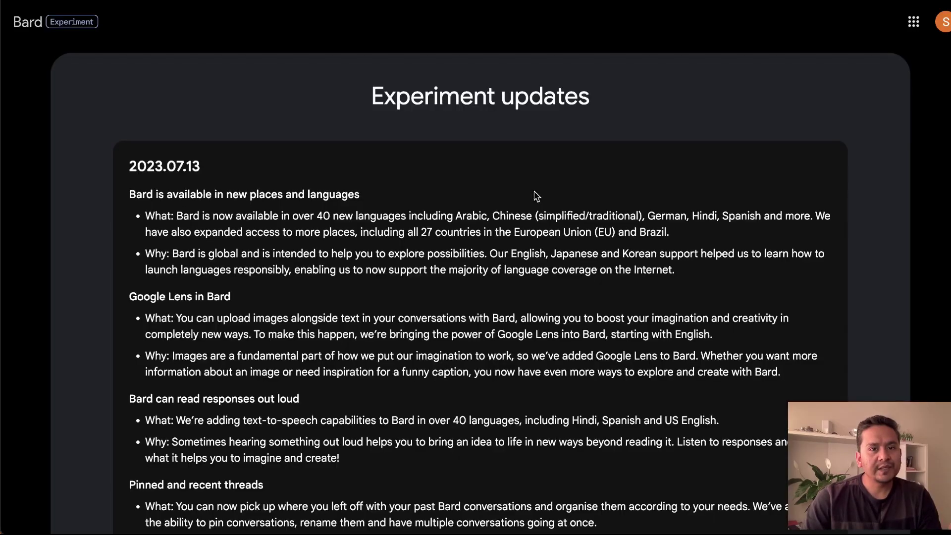
Review the update entries dated 2023.07.13, 2023.06.07 and 2023.06.01, and close the updates page
scroll(324, 253, down, 1)
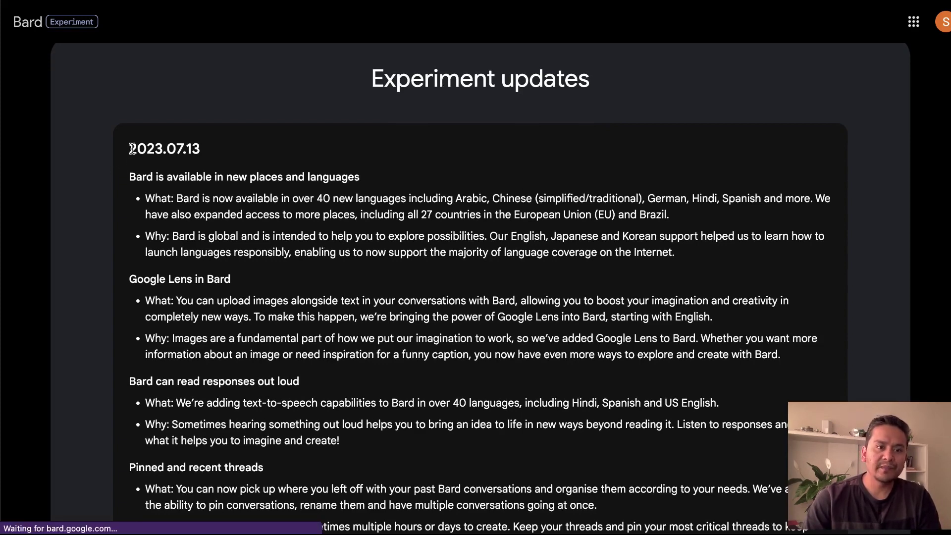
drag(133, 149, 202, 149)
scroll(198, 270, down, 9)
scroll(197, 270, down, 2)
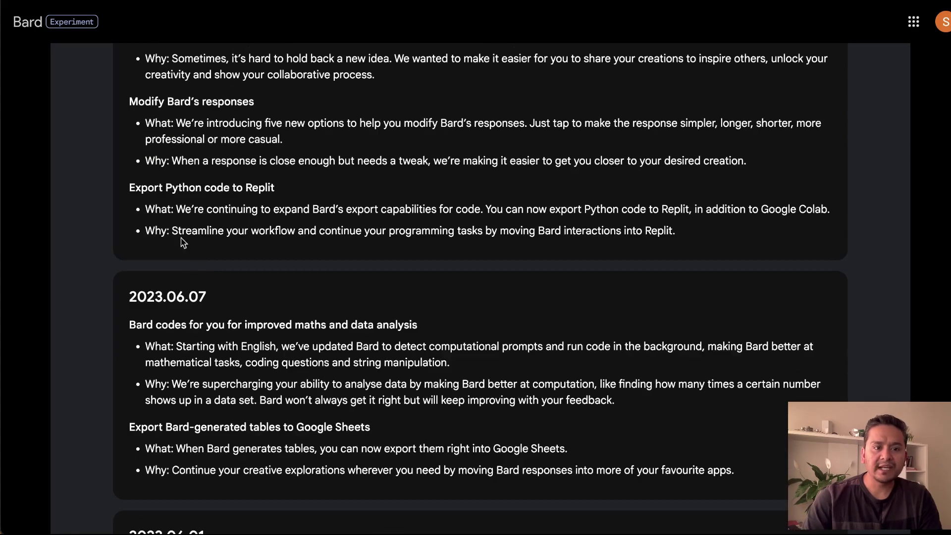
drag(207, 300, 128, 298)
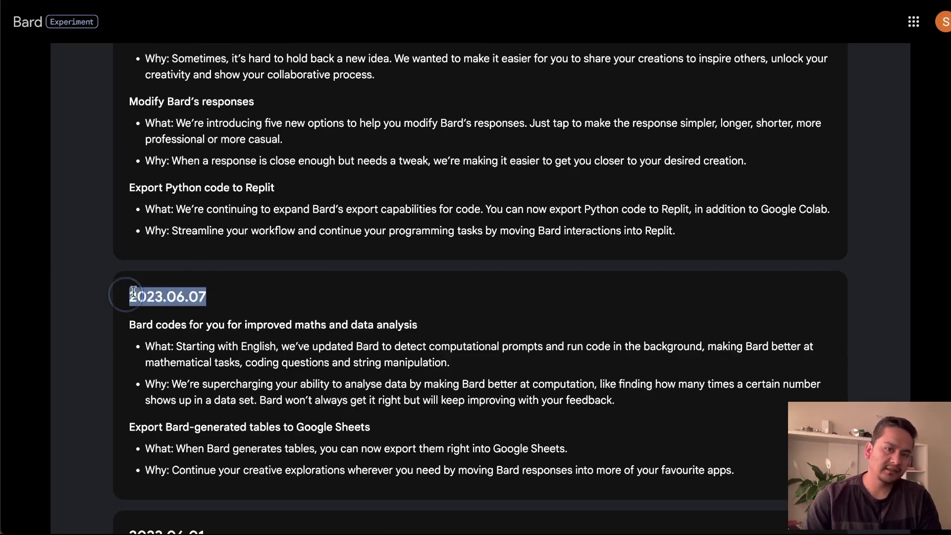
scroll(169, 317, down, 4)
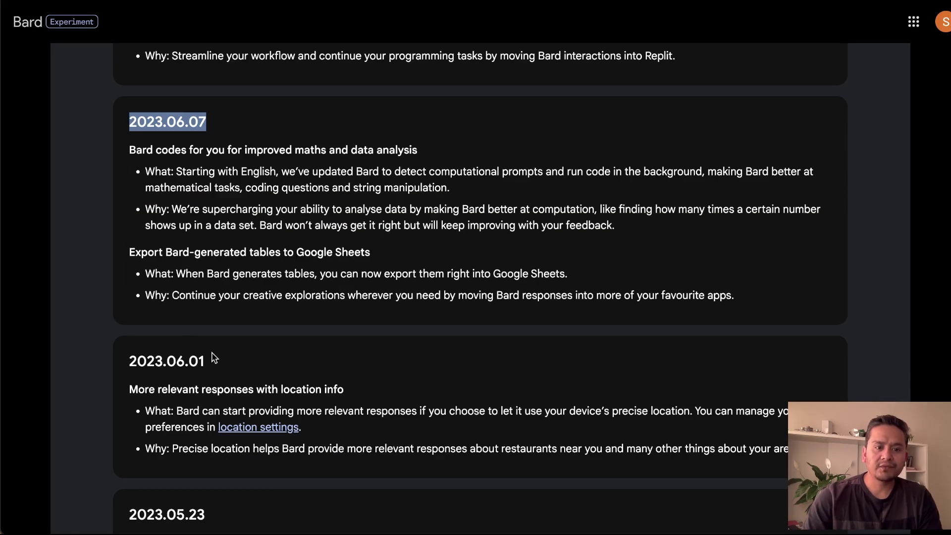
drag(205, 360, 124, 354)
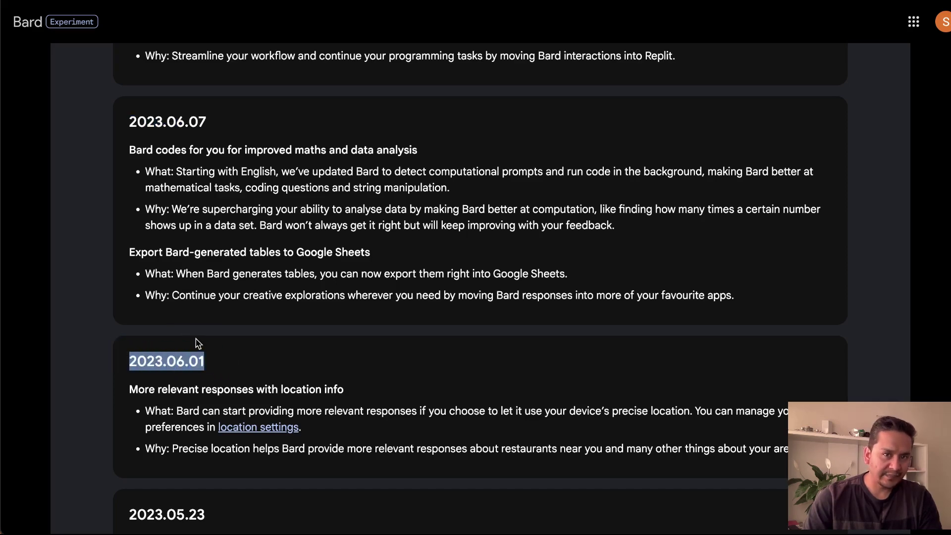
scroll(374, 326, up, 20)
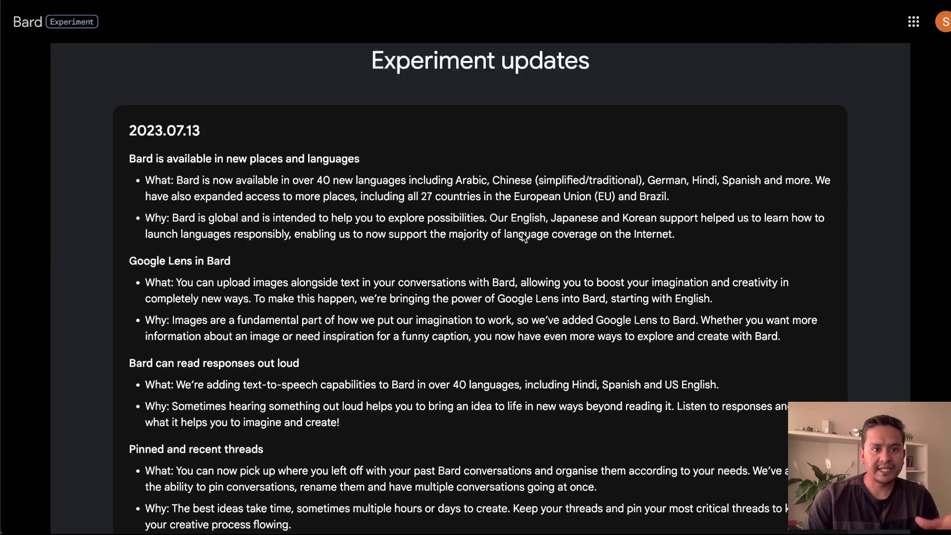
key(ctrl+w)
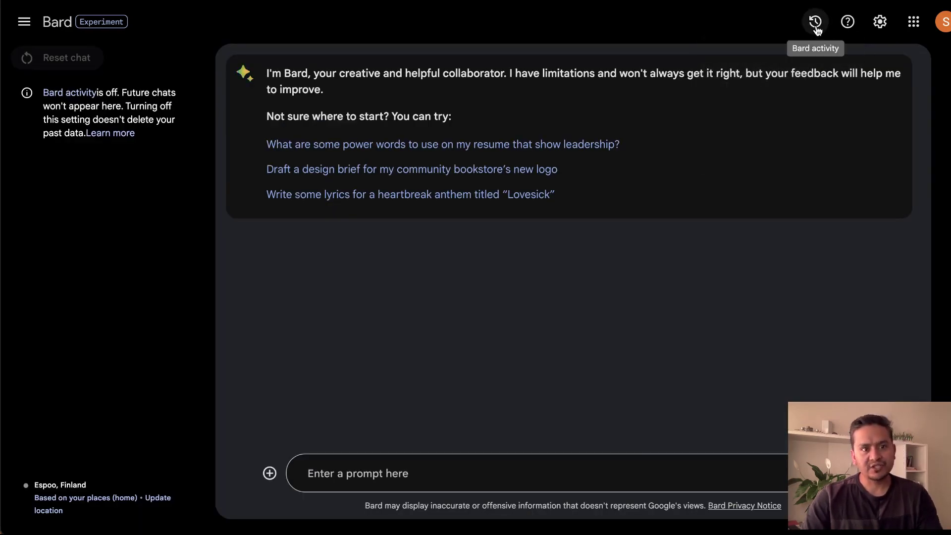
Open the Bard activity setting, review its storage and privacy explanation, and turn Bard activity on
click(816, 23)
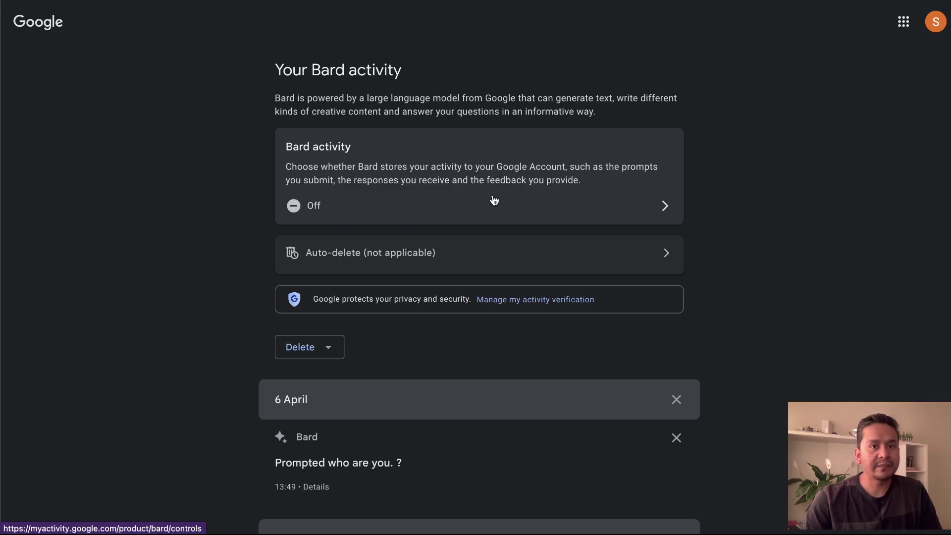
click(403, 202)
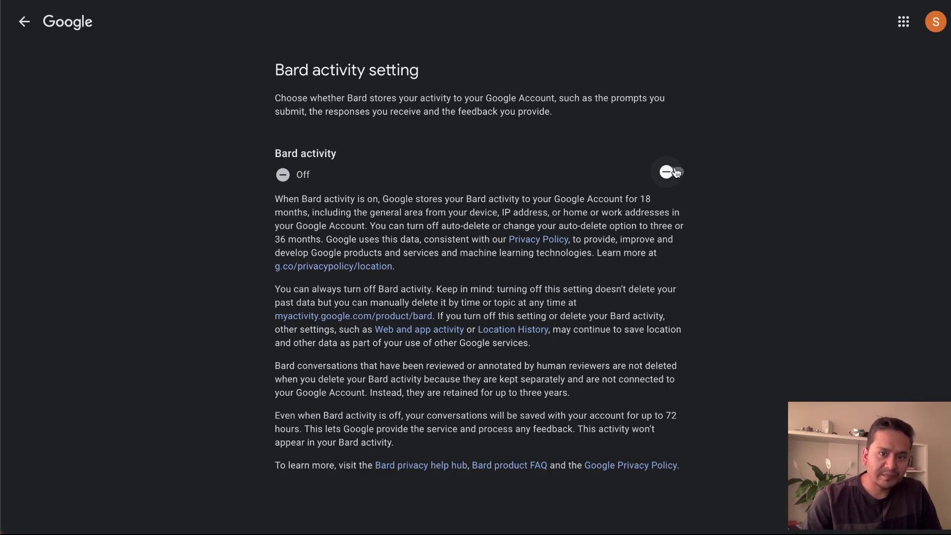
drag(277, 193, 639, 440)
click(727, 404)
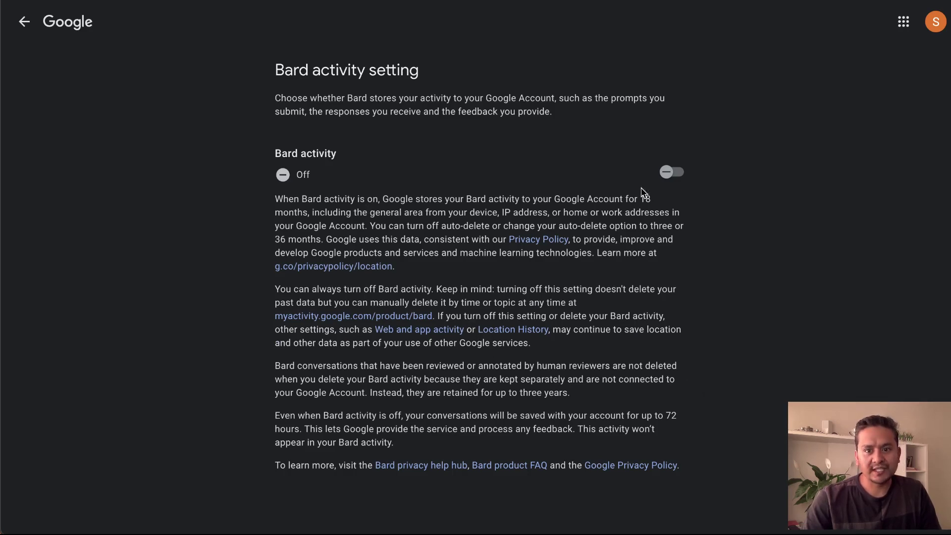
click(673, 172)
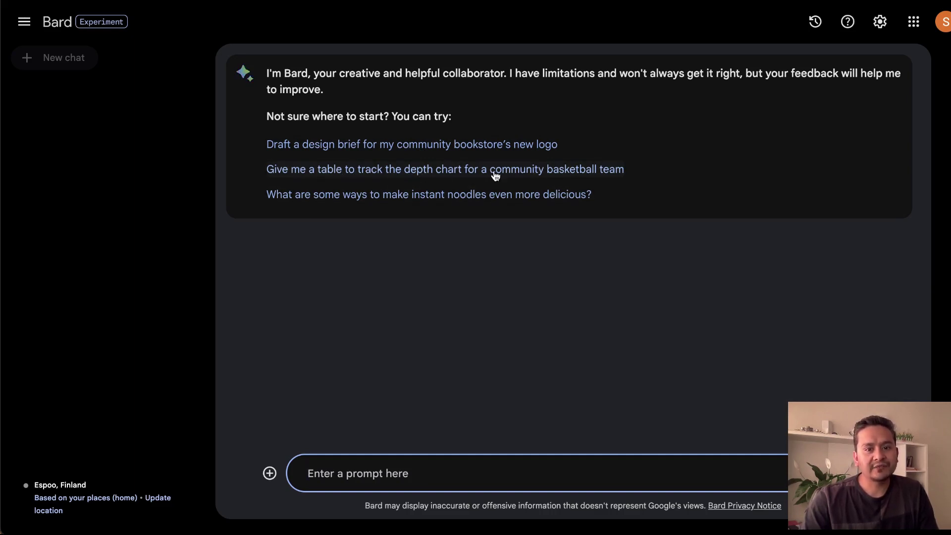
Submit the suggested prompt "Give me a table to track the depth chart for a community basketball team"
click(561, 171)
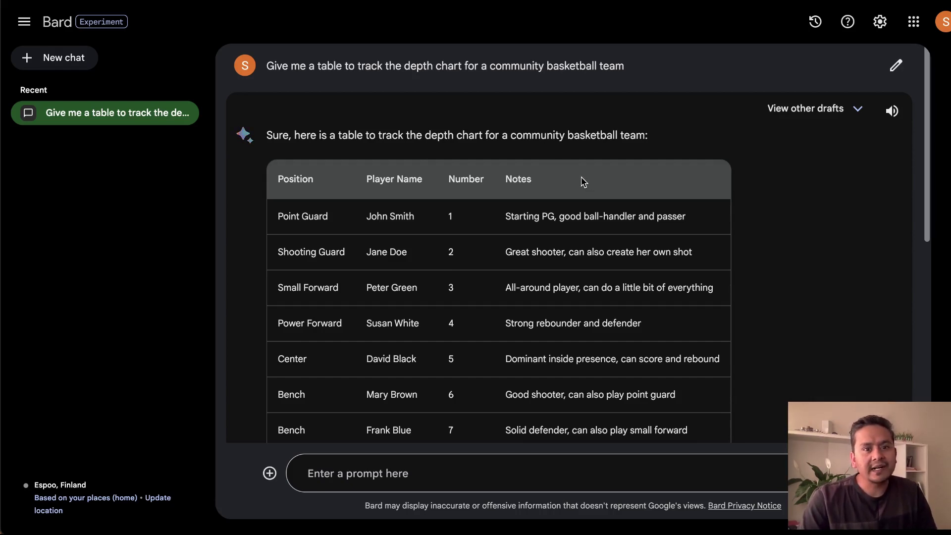
Read through the generated depth chart response, compare Draft 2 and Draft 3, and return to Draft 1
scroll(495, 208, down, 2)
scroll(483, 242, down, 5)
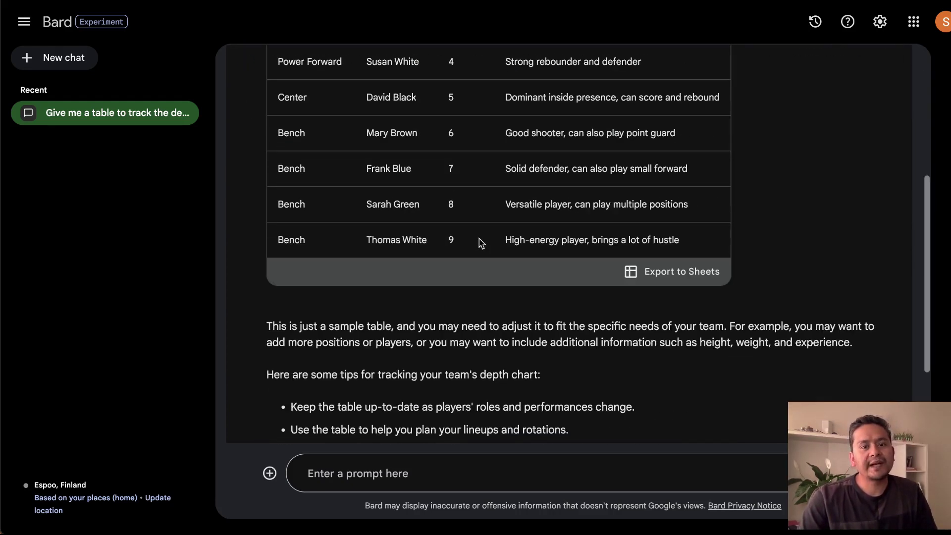
scroll(466, 174, down, 3)
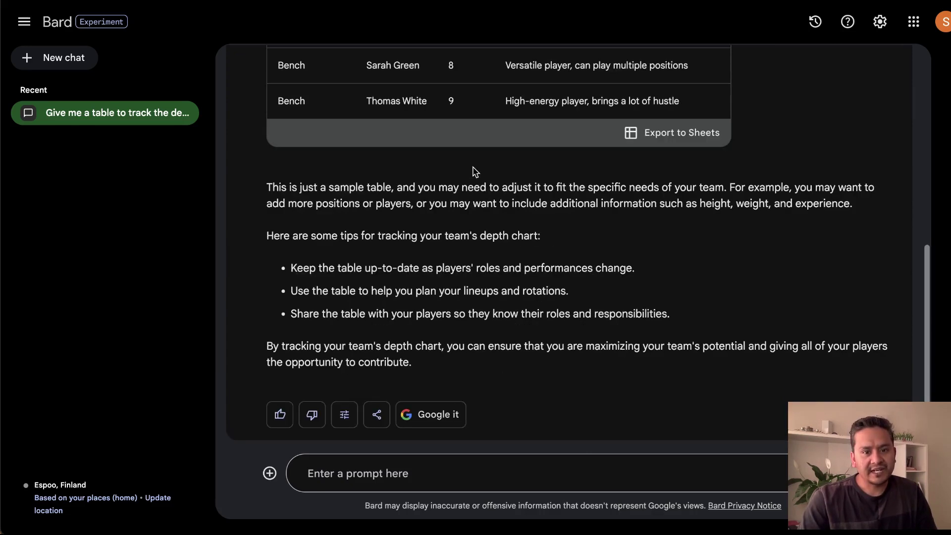
scroll(526, 269, up, 8)
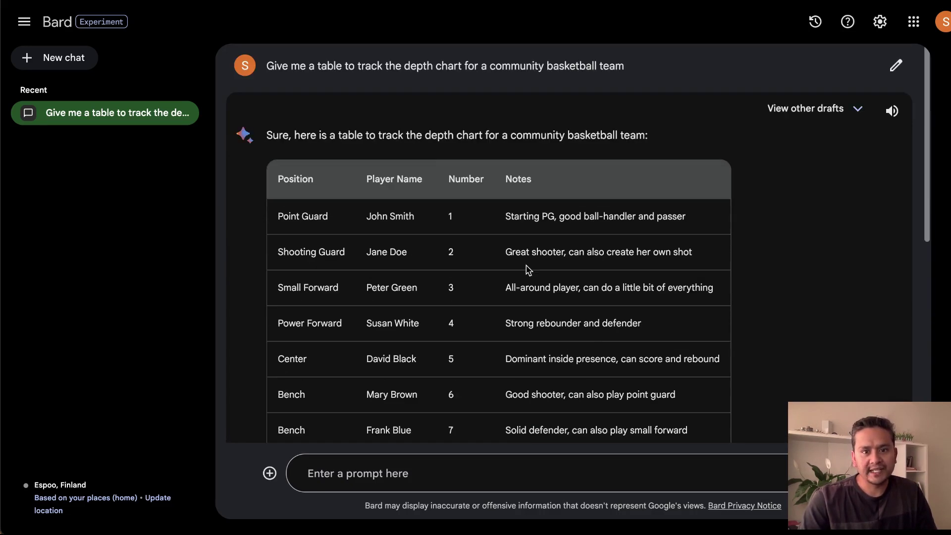
click(816, 110)
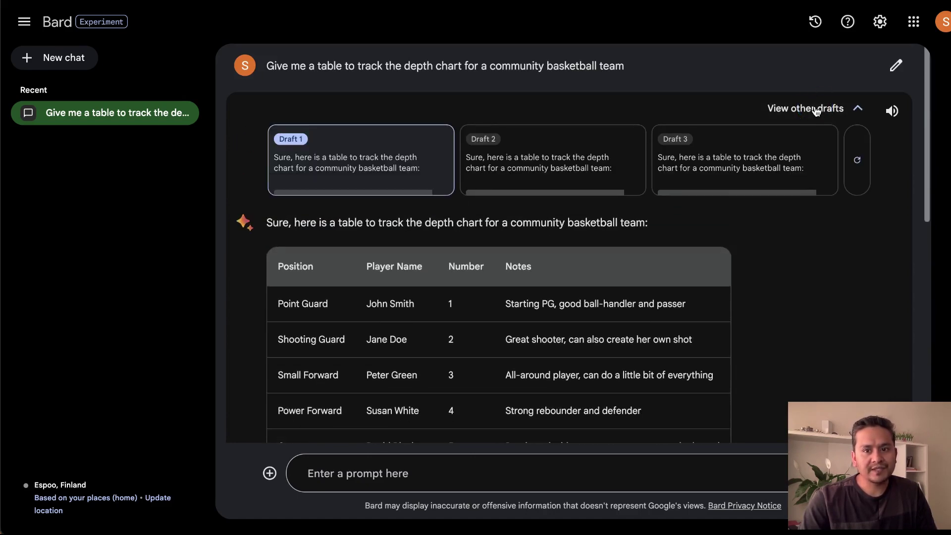
click(523, 163)
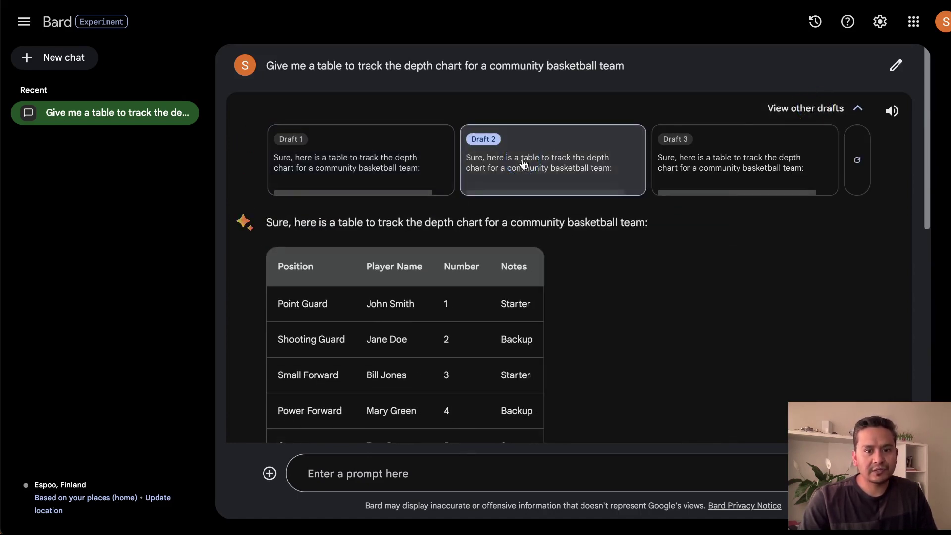
click(726, 165)
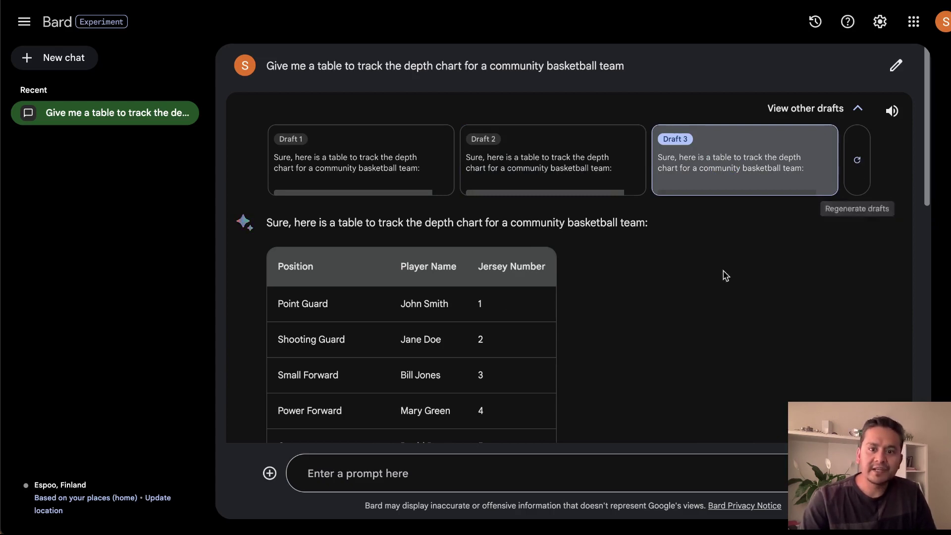
click(684, 269)
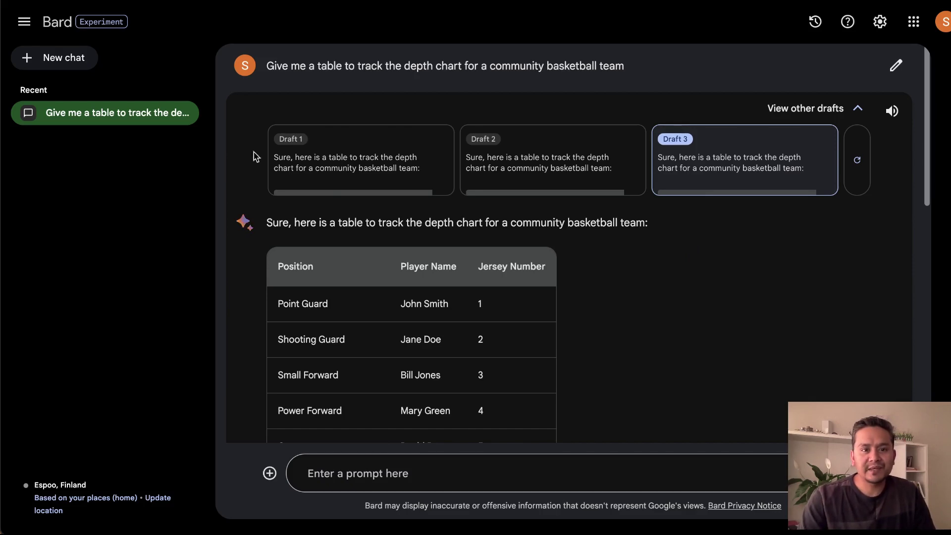
click(311, 158)
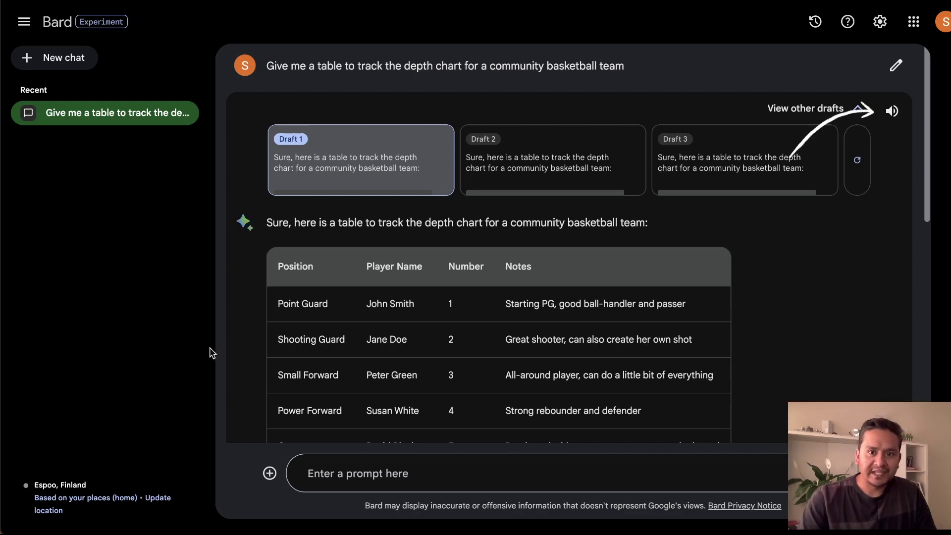
Play the Draft 1 response aloud and pause the playback
click(893, 114)
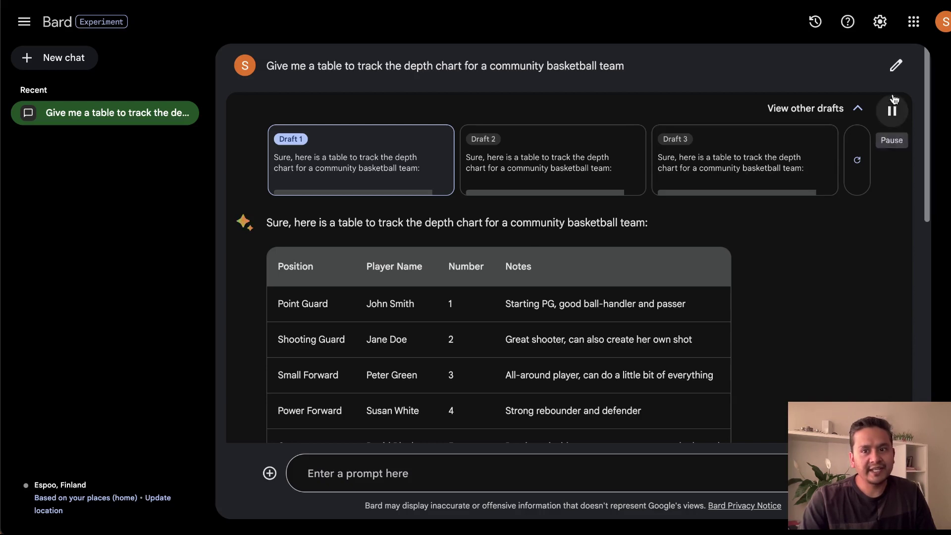
click(892, 110)
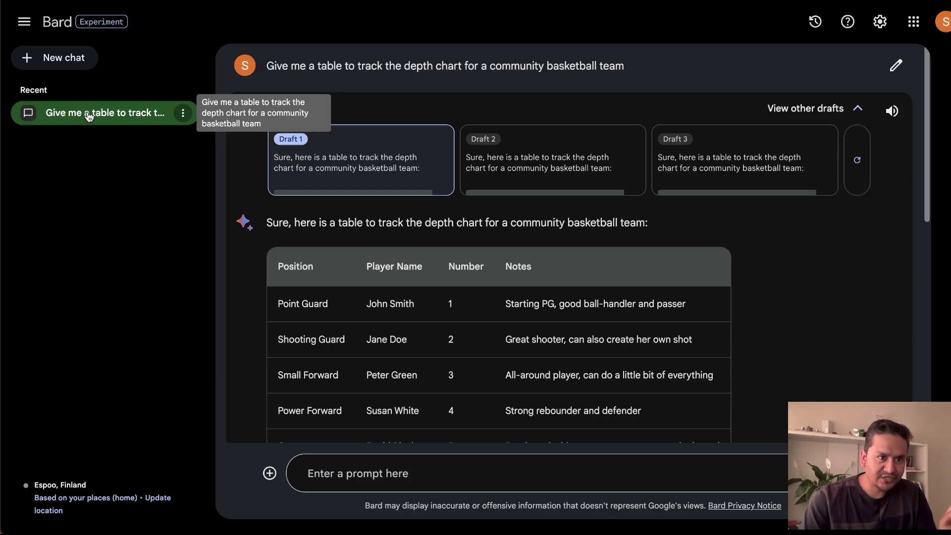
Rename the depth chart conversation in the recent chats as "basketball"
click(183, 114)
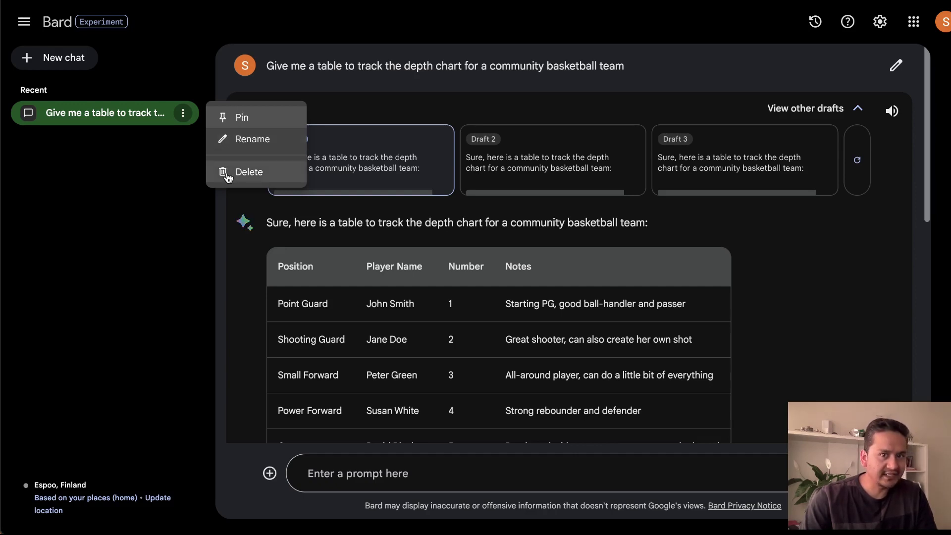
click(239, 142)
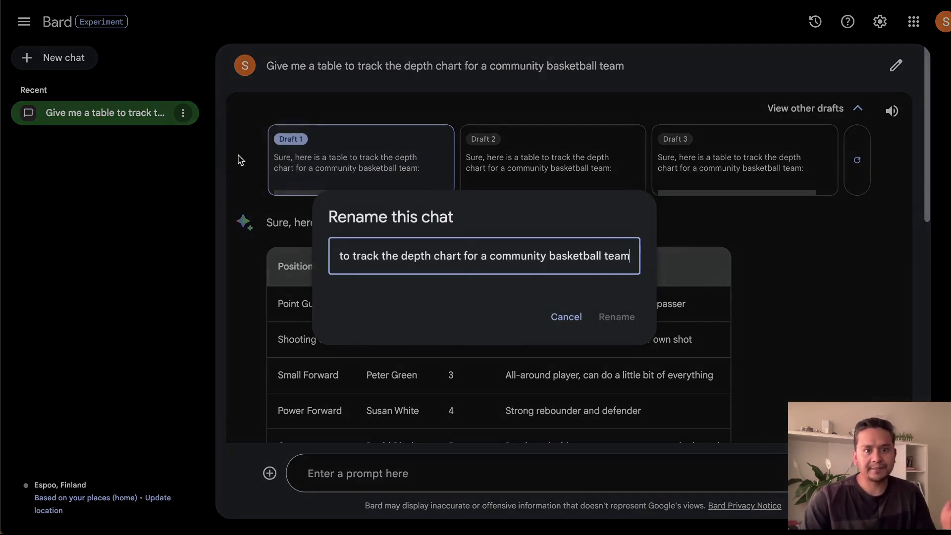
triple_click(470, 262)
text(basketb)
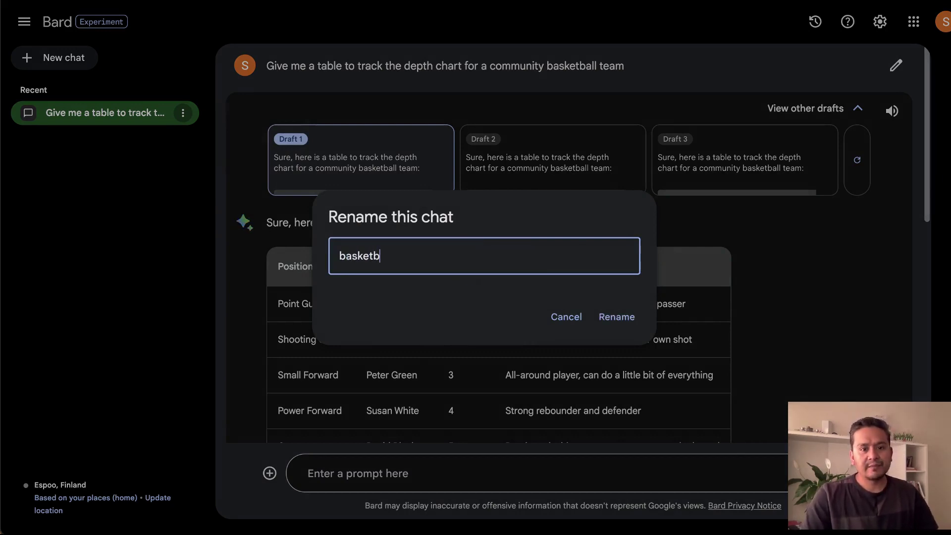
text(all)
key(Return)
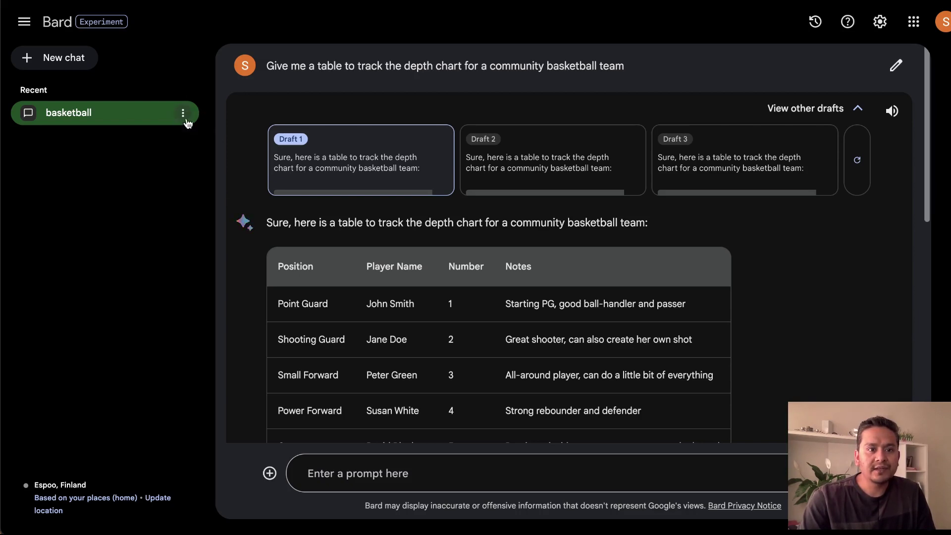
Pin the recent chat, keeping the name "basketball"
click(183, 114)
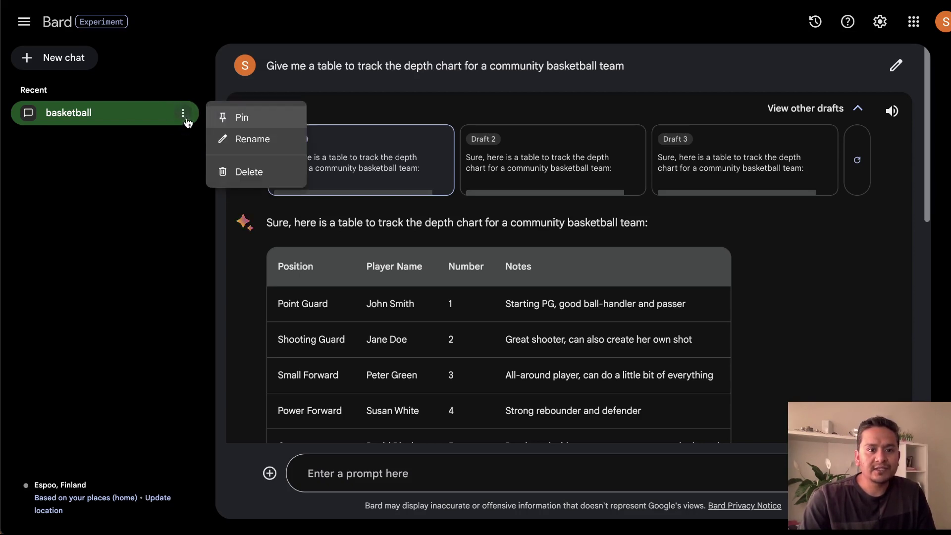
click(229, 118)
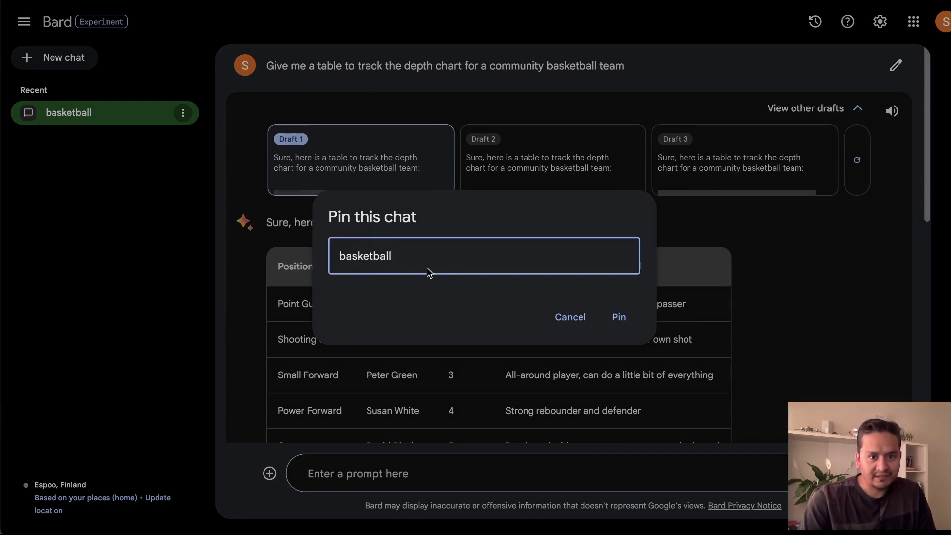
click(620, 319)
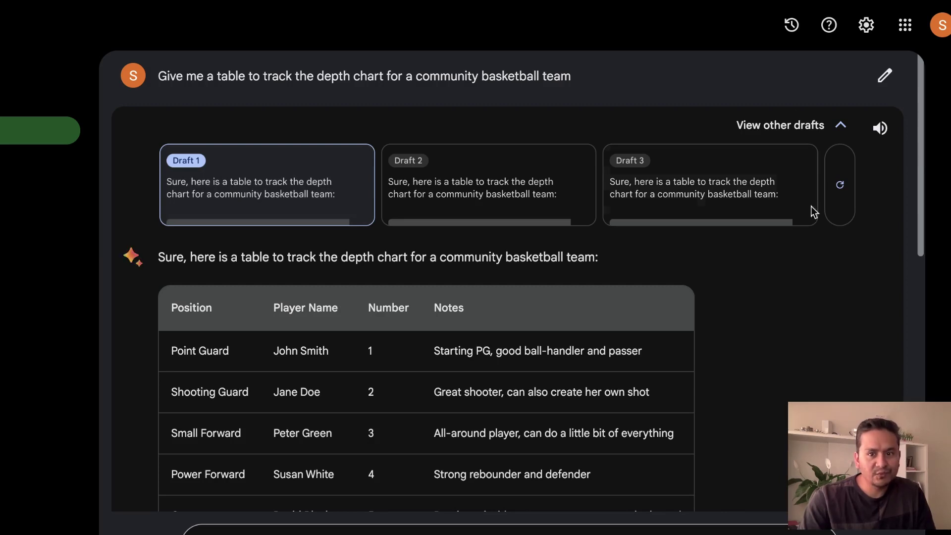
Open the submitted depth chart prompt for editing and cancel the edit
click(889, 78)
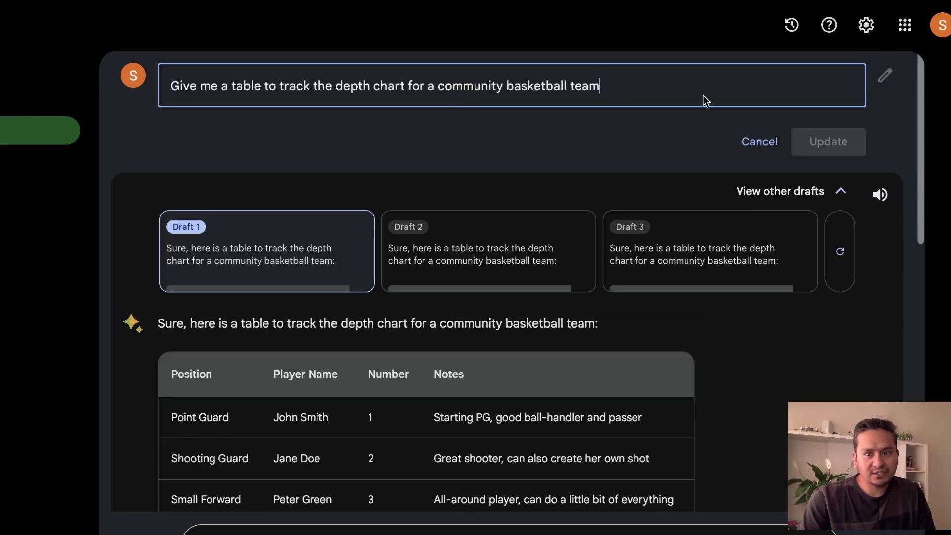
click(779, 144)
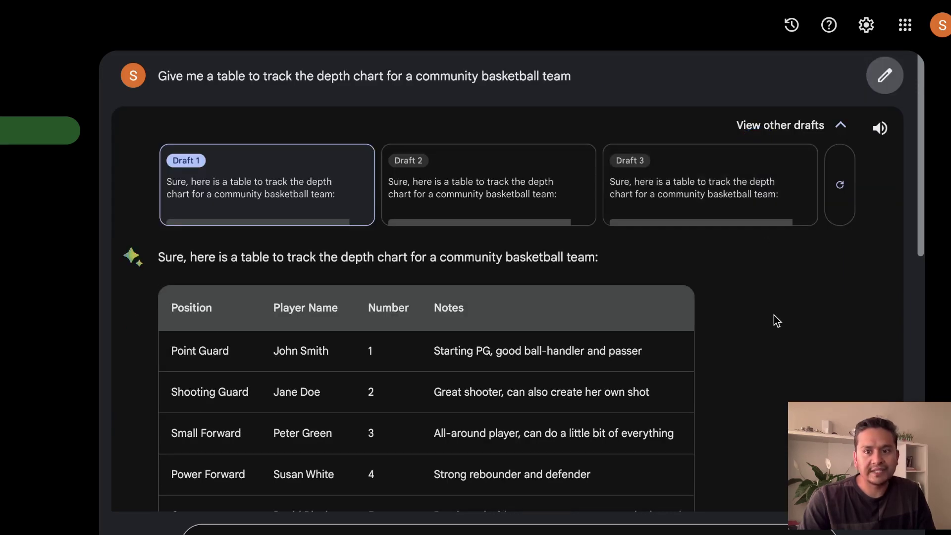
Modify the depth chart response to be more professional
scroll(495, 329, down, 3)
scroll(325, 270, down, 10)
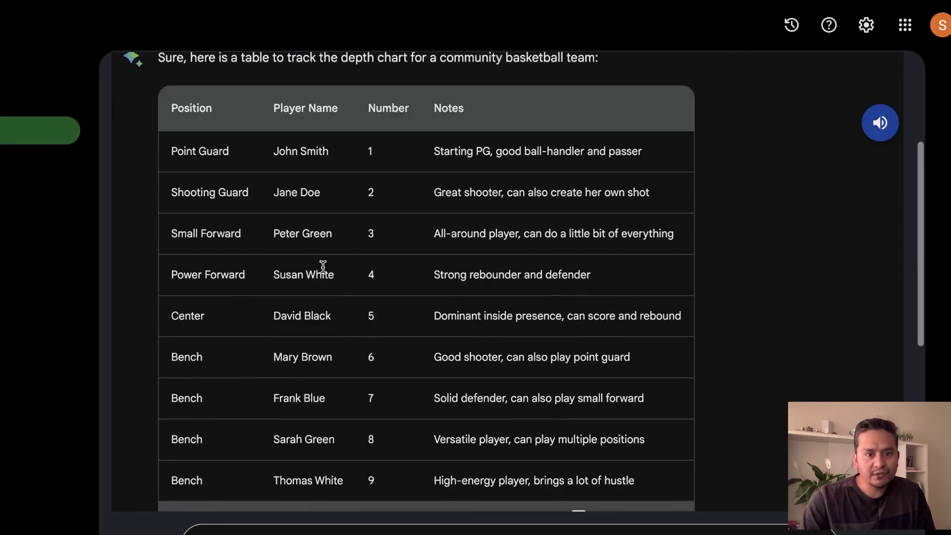
scroll(354, 317, down, 3)
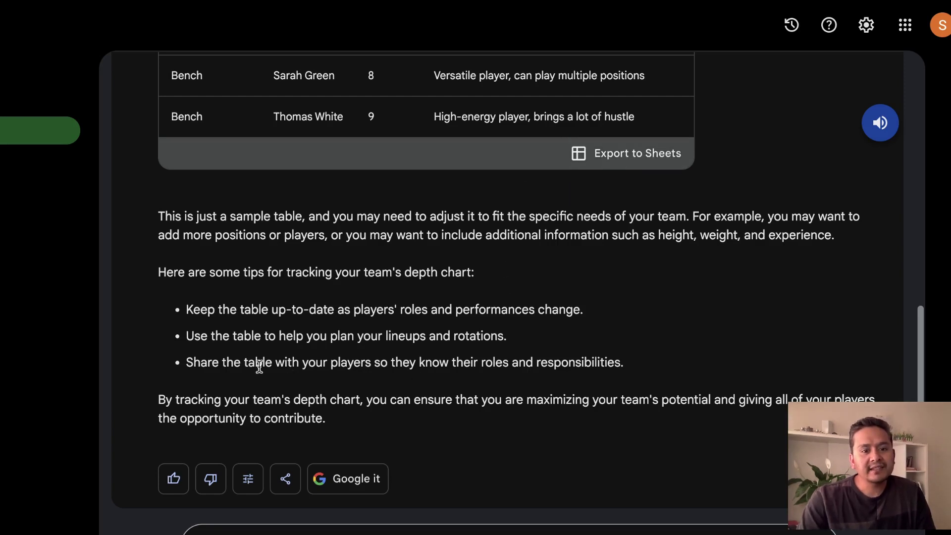
click(248, 483)
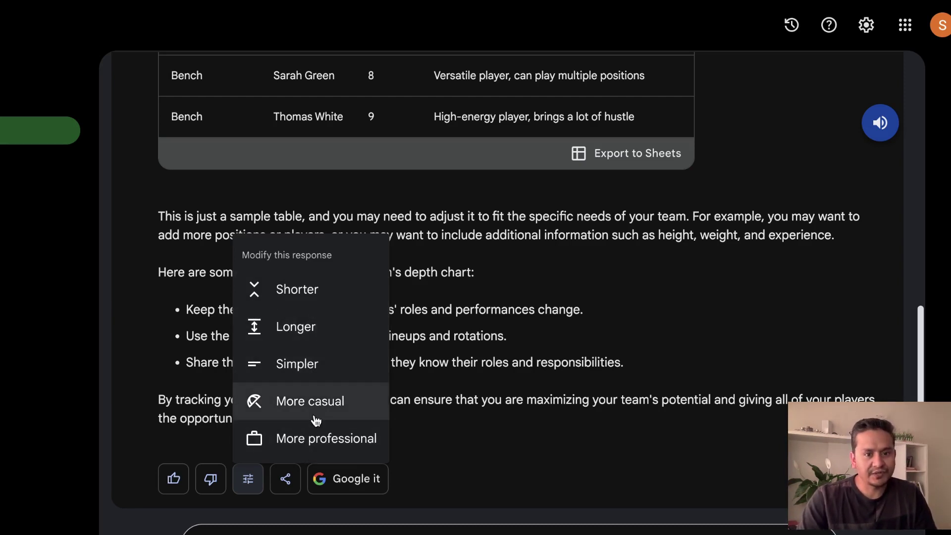
click(300, 446)
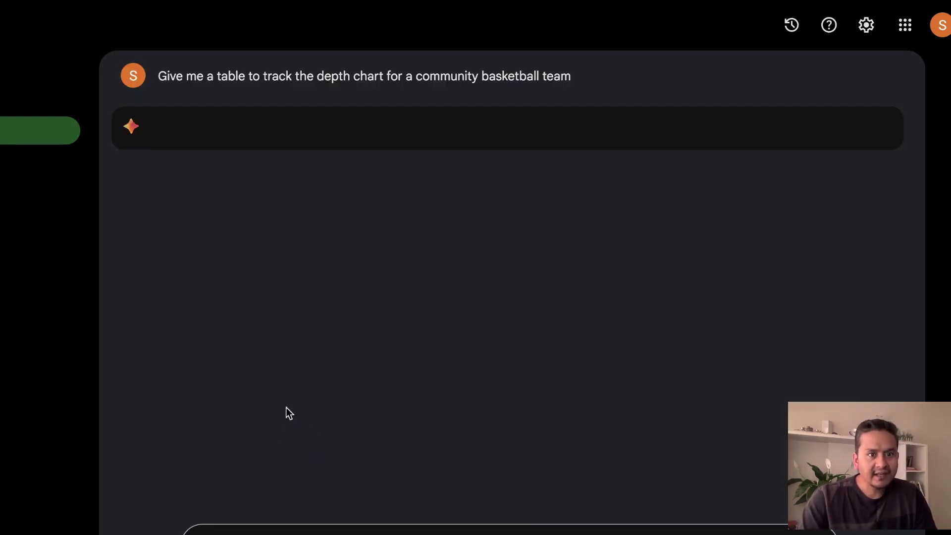
Examine the more professional response, including its table, notes and list of changes, and recheck the available response modifications
scroll(455, 394, down, 1)
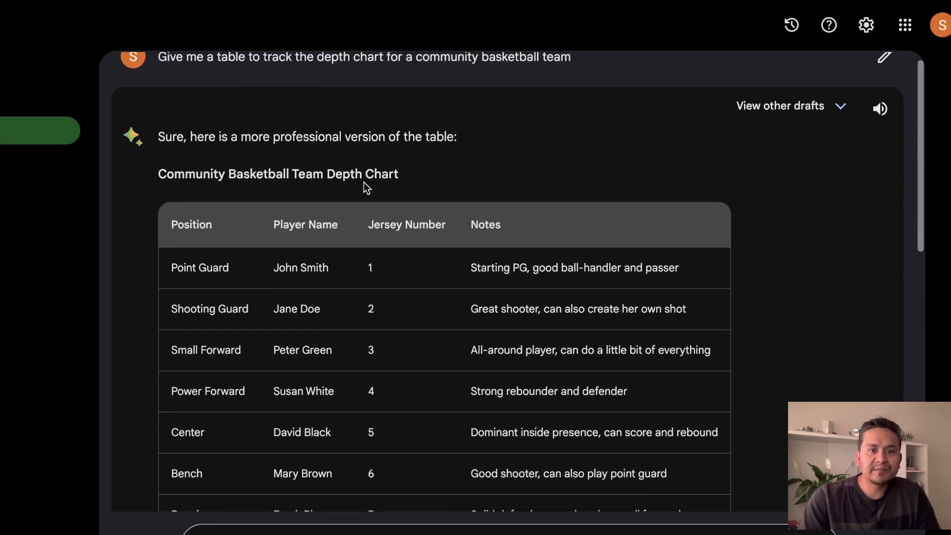
scroll(370, 258, down, 5)
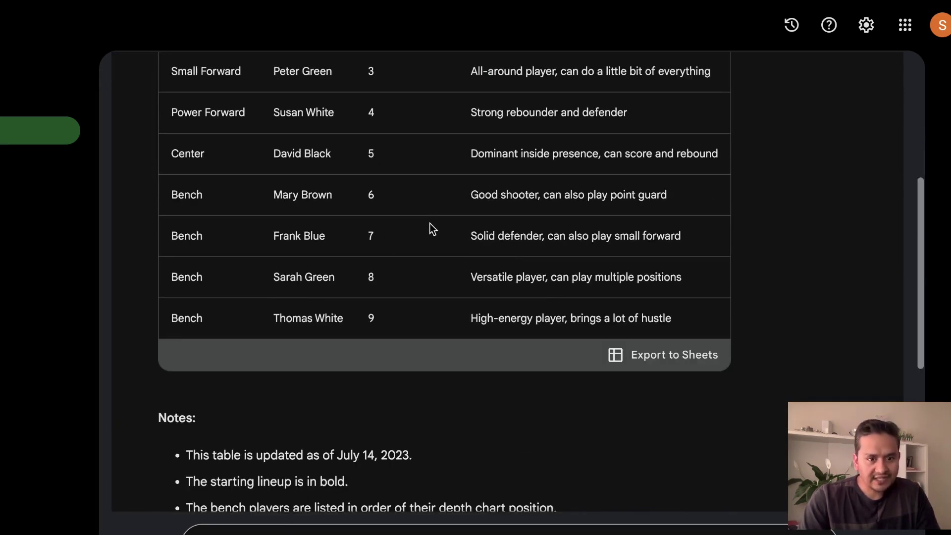
scroll(430, 224, down, 4)
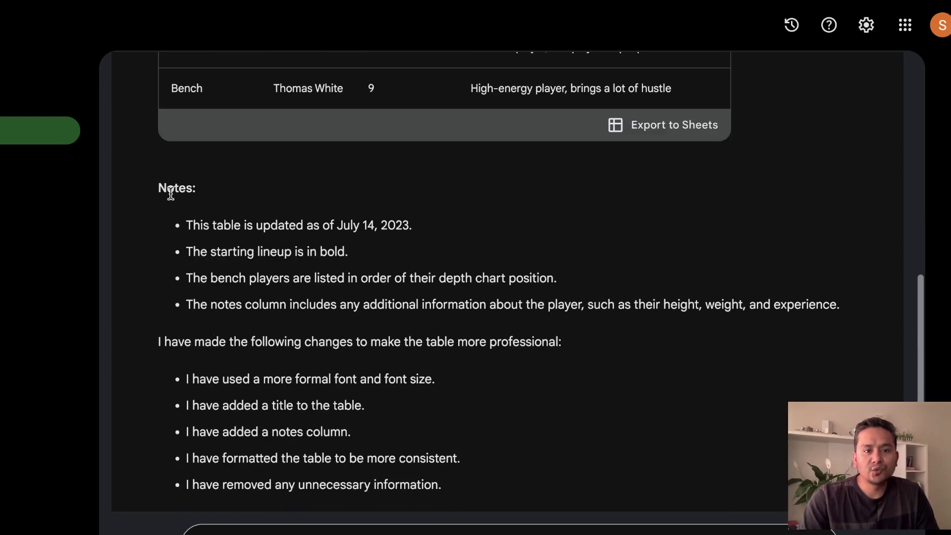
drag(155, 185, 430, 271)
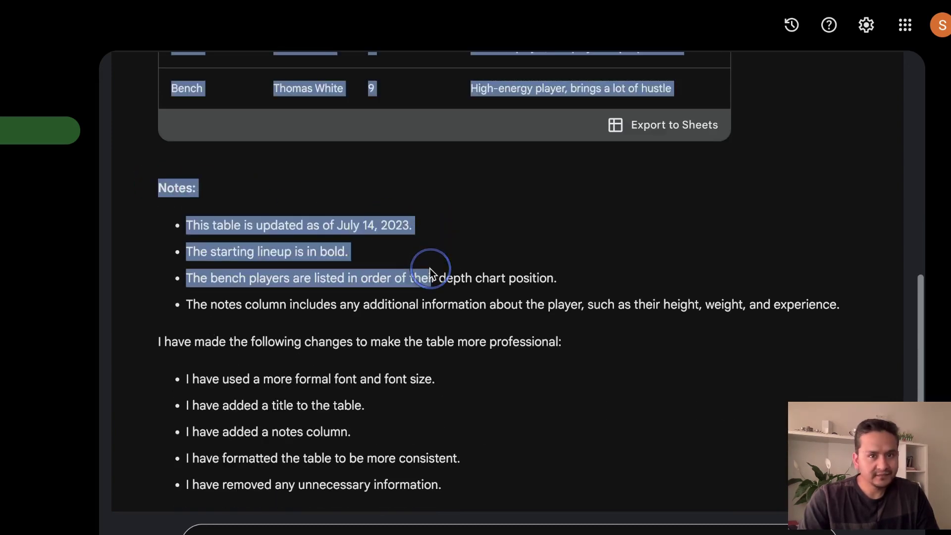
scroll(737, 187, up, 2)
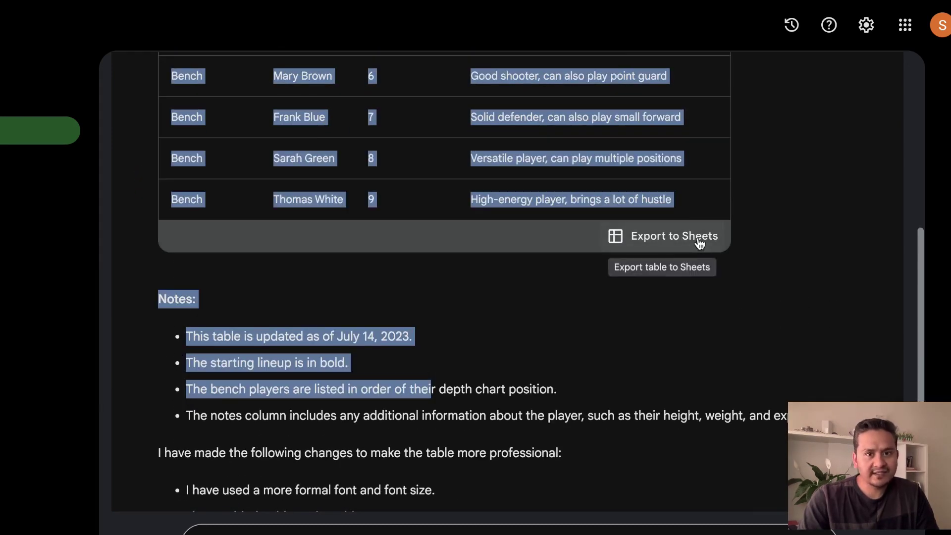
scroll(536, 293, down, 4)
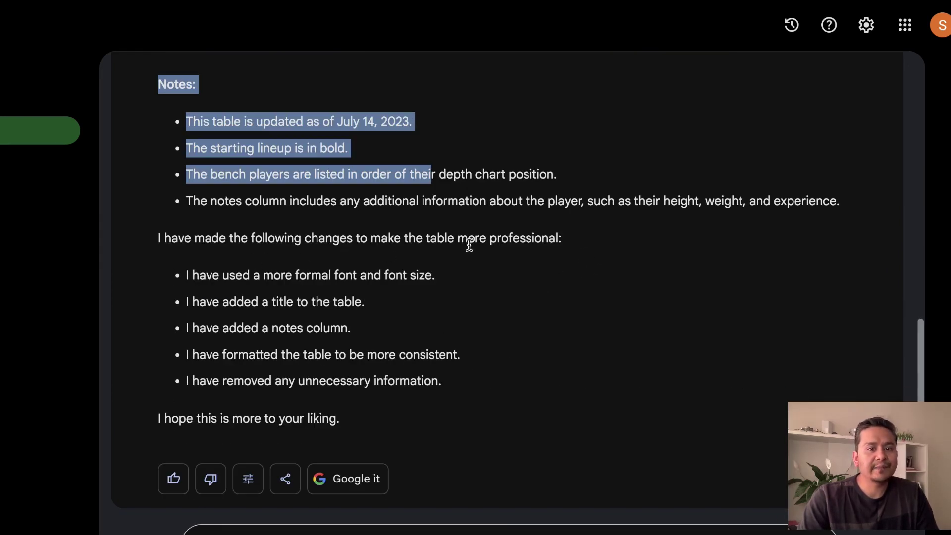
drag(355, 424, 178, 272)
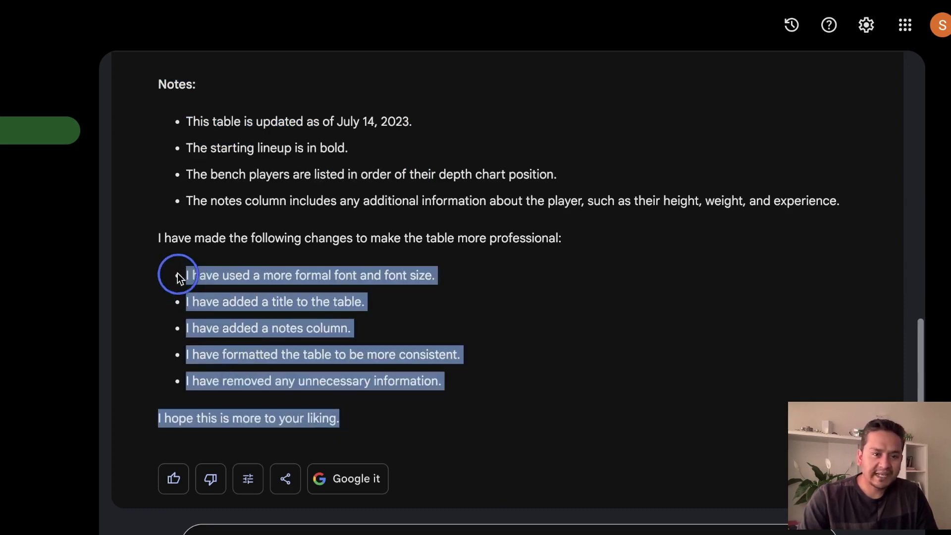
click(595, 315)
click(248, 478)
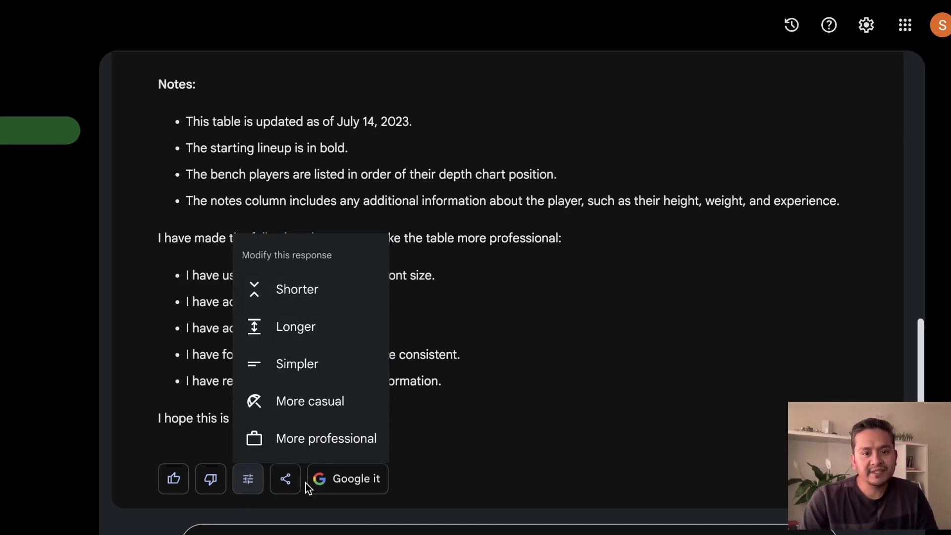
click(408, 468)
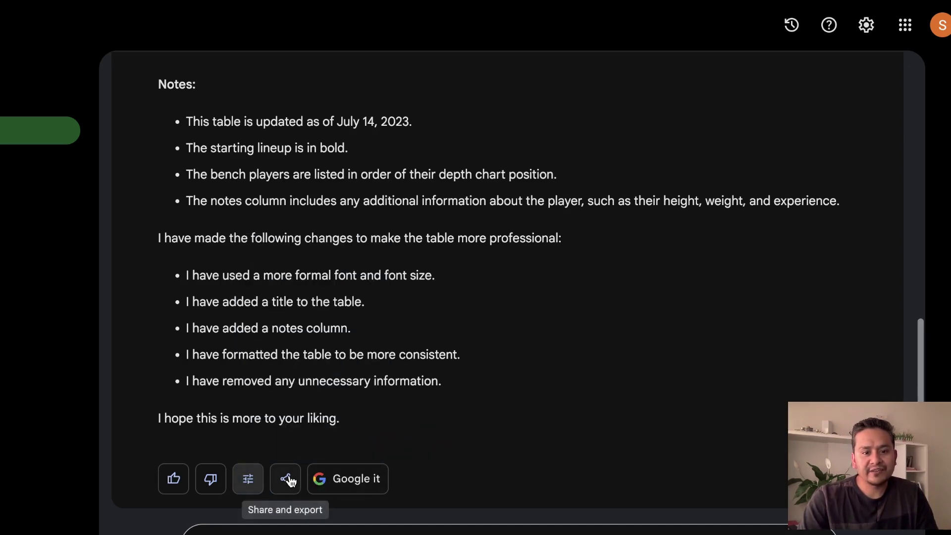
Share the response by creating a public link with the headline taken from the prompt
click(290, 480)
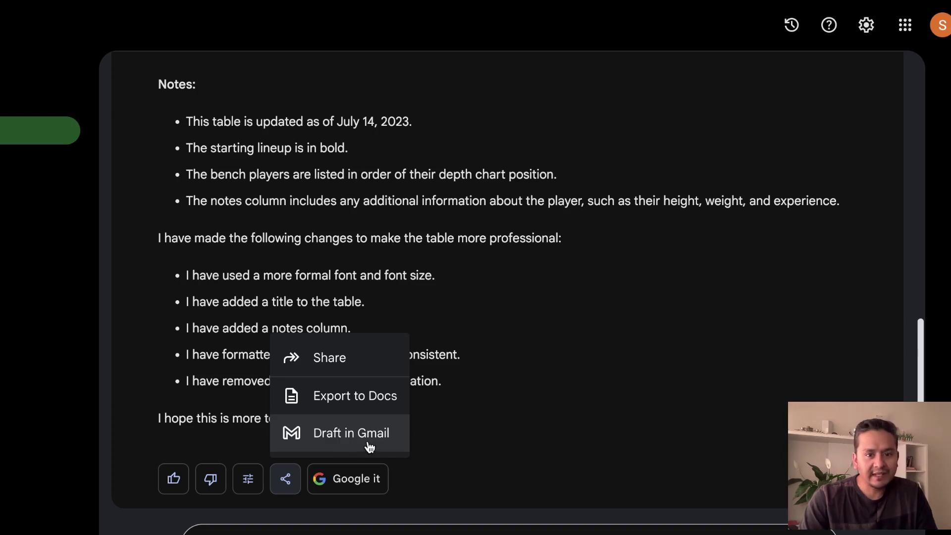
click(329, 362)
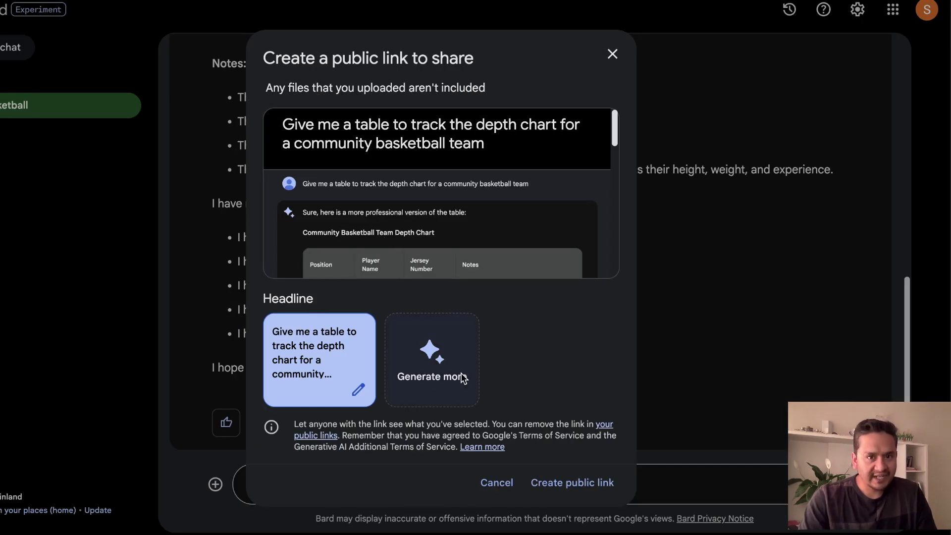
click(566, 490)
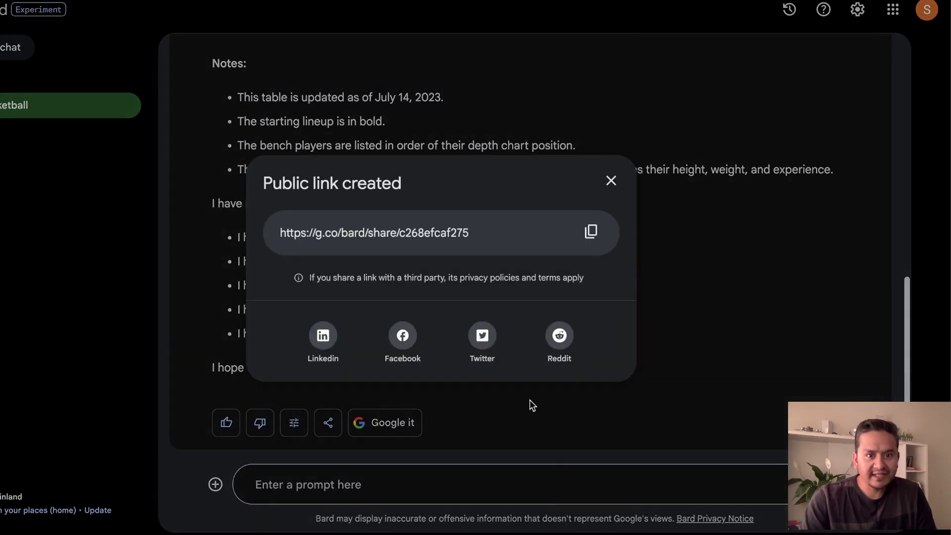
Copy the created public link and open it in a new incognito window
click(590, 234)
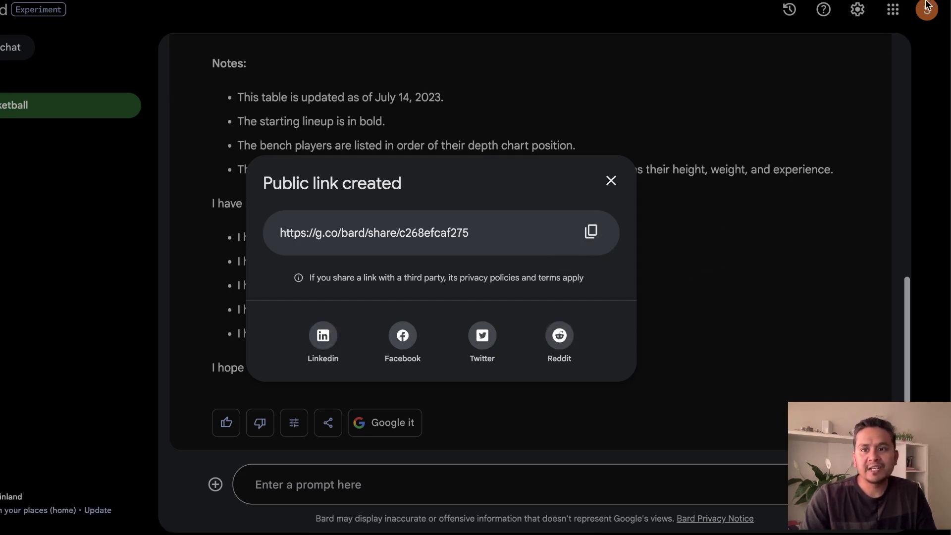
click(941, 1)
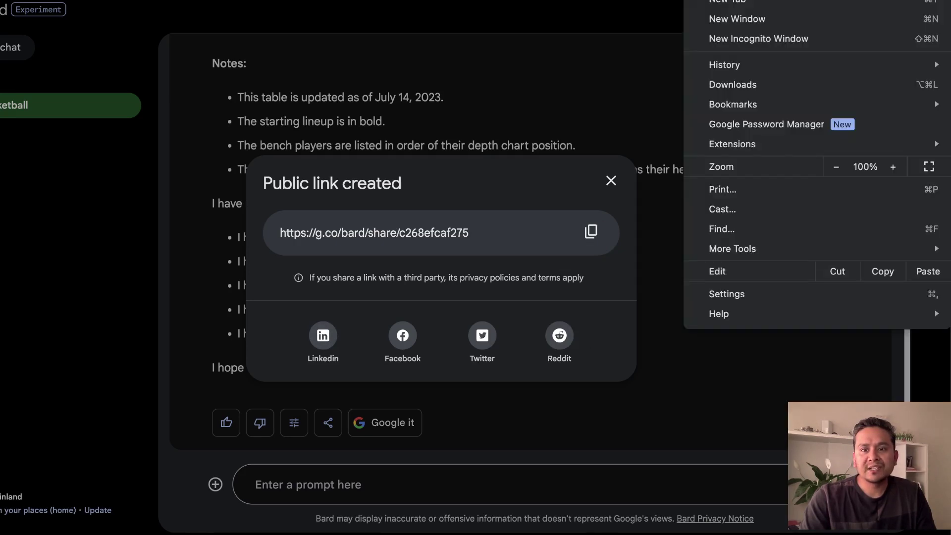
click(733, 45)
key(ctrl+v)
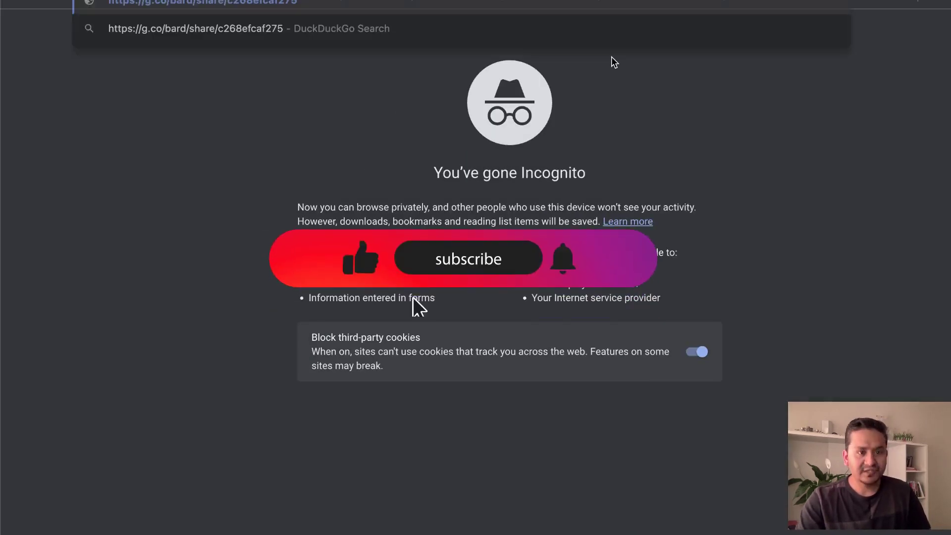
key(Return)
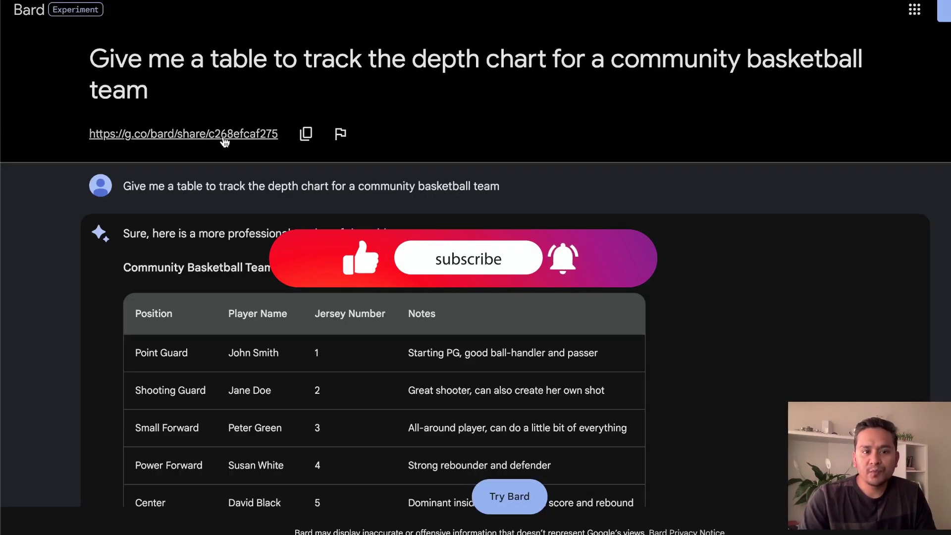
Review the publicly shared conversation through to its end, and close the public link dialog in the original chat
scroll(233, 233, down, 9)
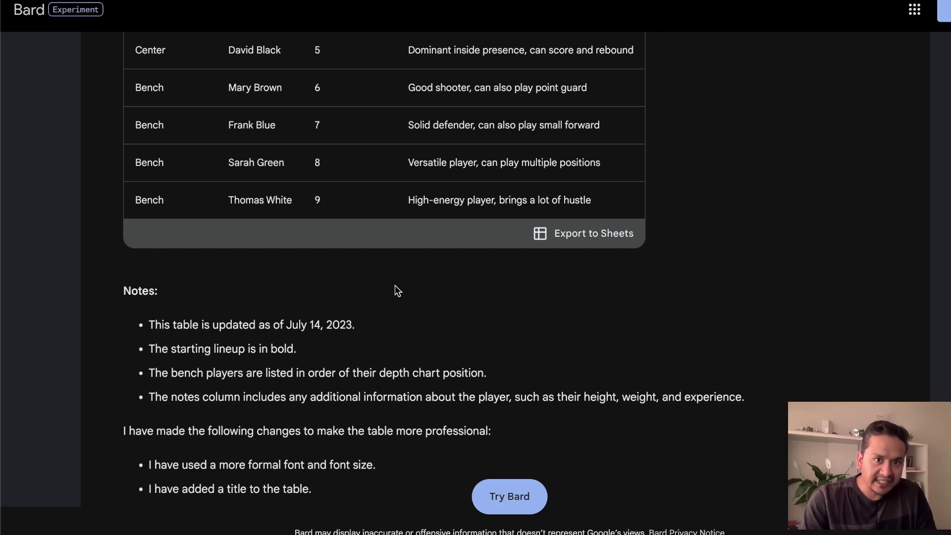
scroll(399, 291, down, 3)
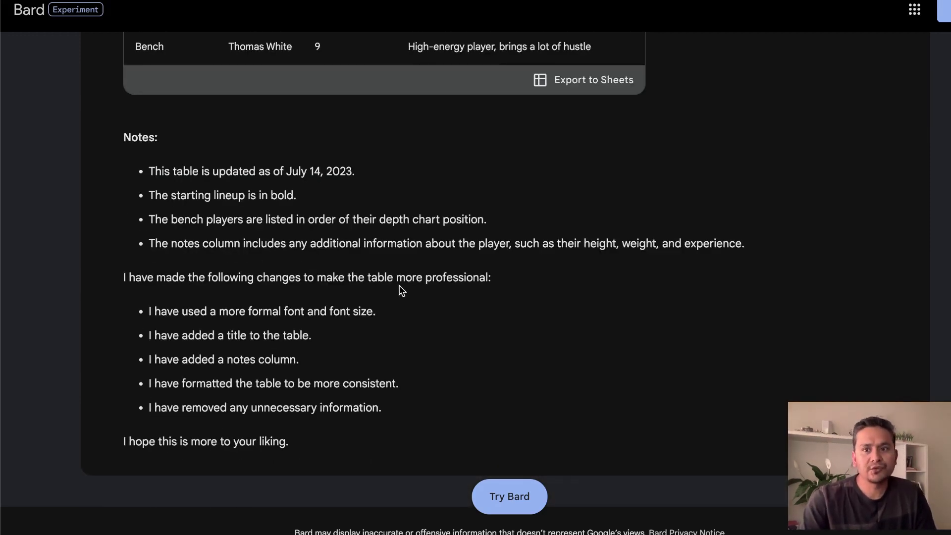
click(524, 495)
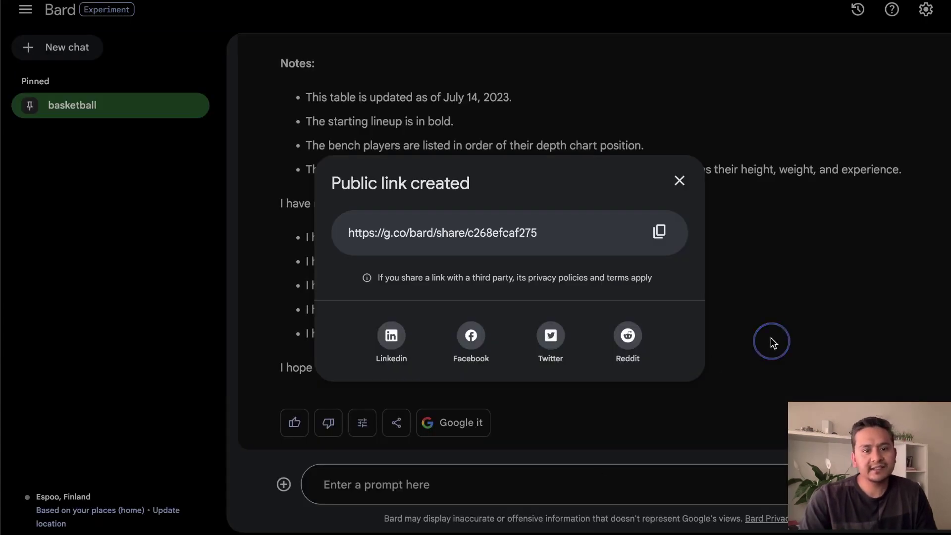
click(680, 181)
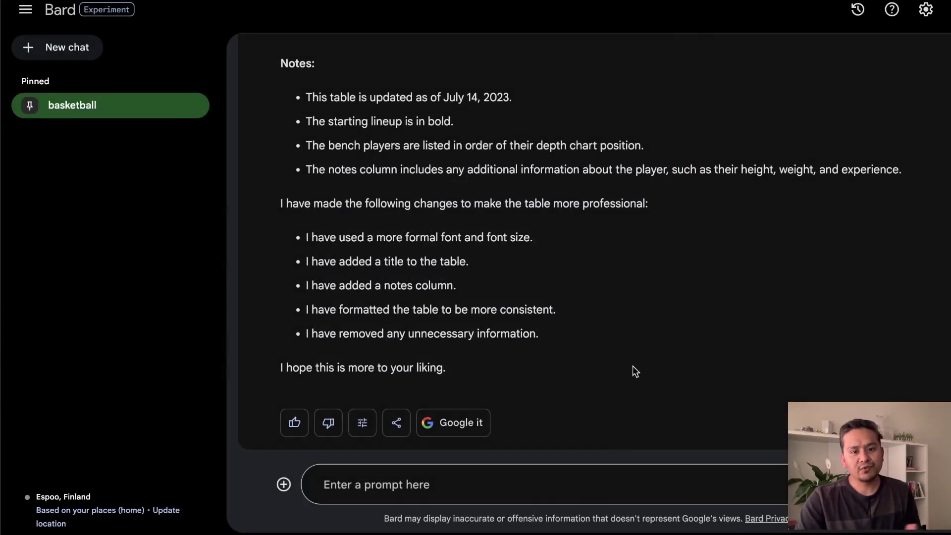
Look up related Google topics for the response, view the search for "Table to track depth chart for community basketball team", and return to the chat
click(468, 424)
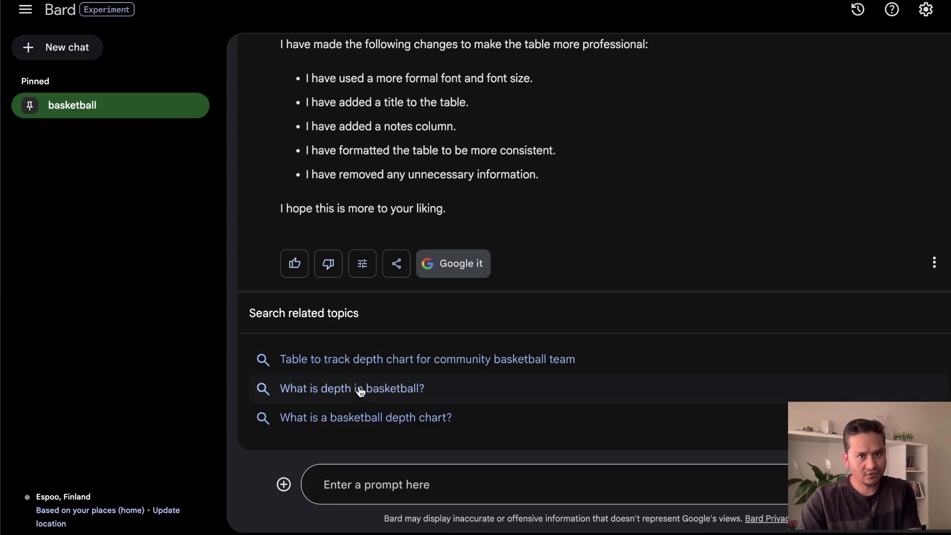
click(361, 360)
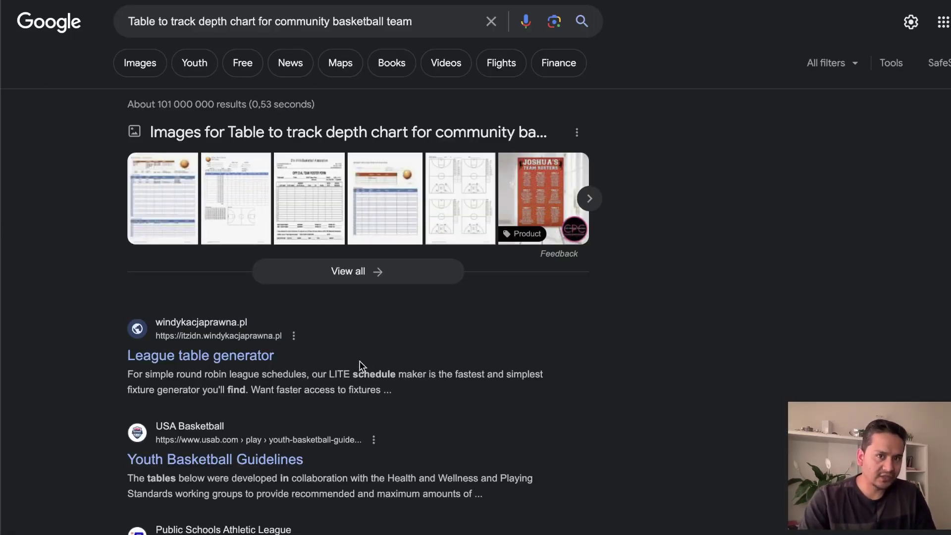
key(ctrl+w)
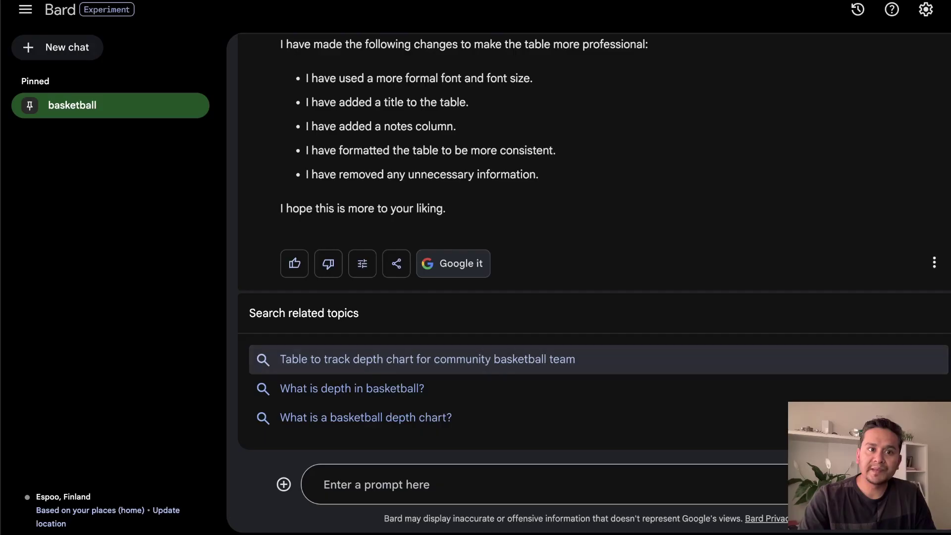
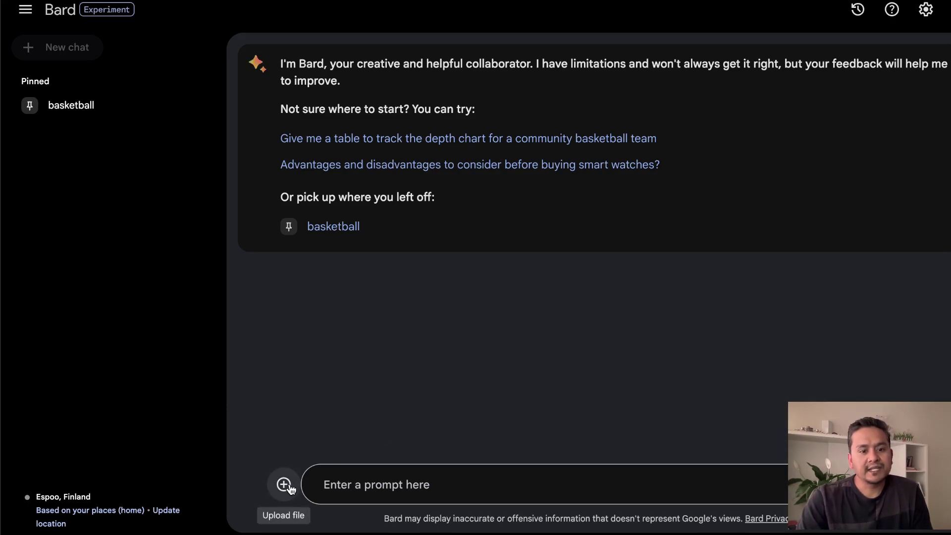
Attach random_image.jpeg from the Downloads folder to the prompt of the new chat
click(285, 486)
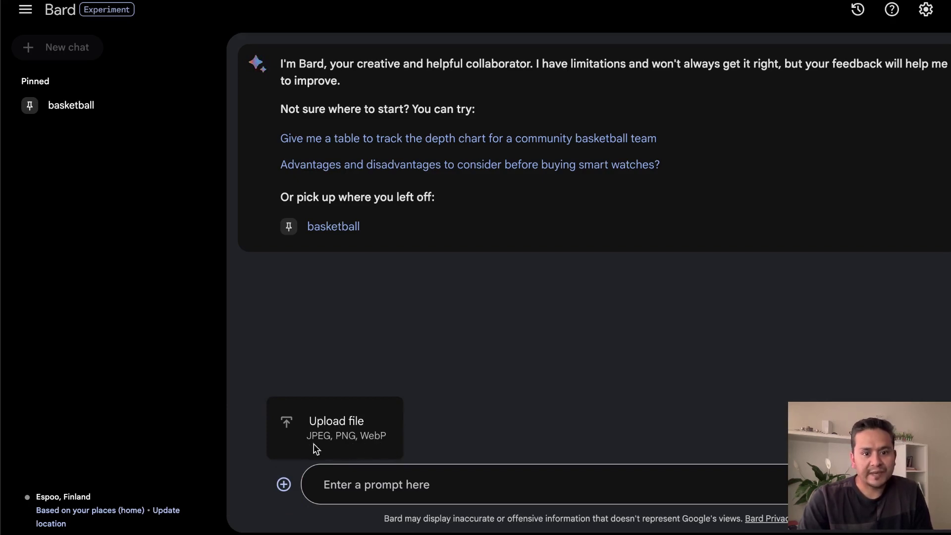
click(335, 424)
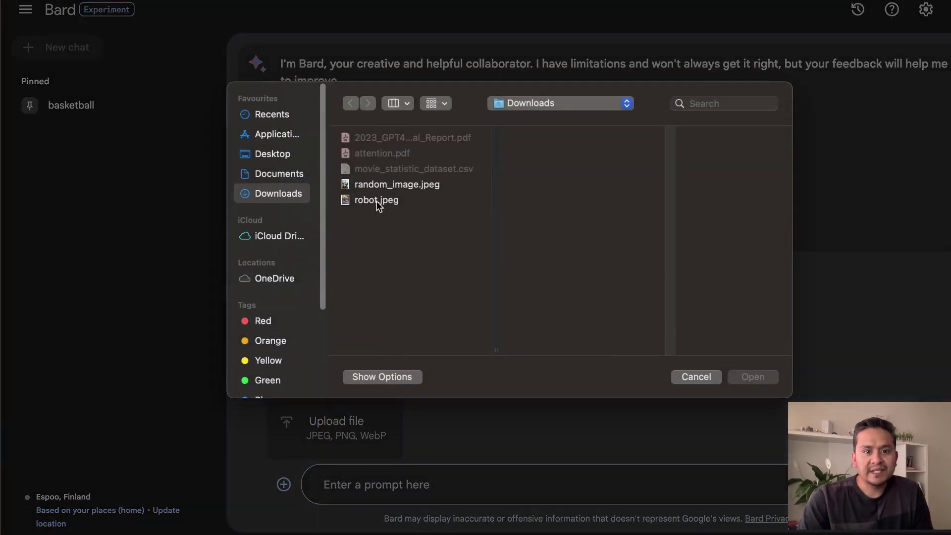
click(395, 188)
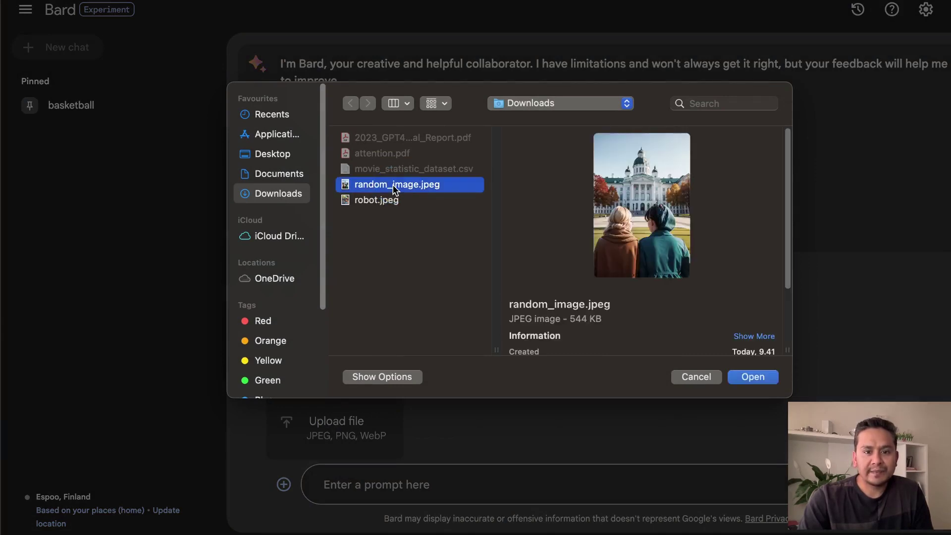
click(751, 377)
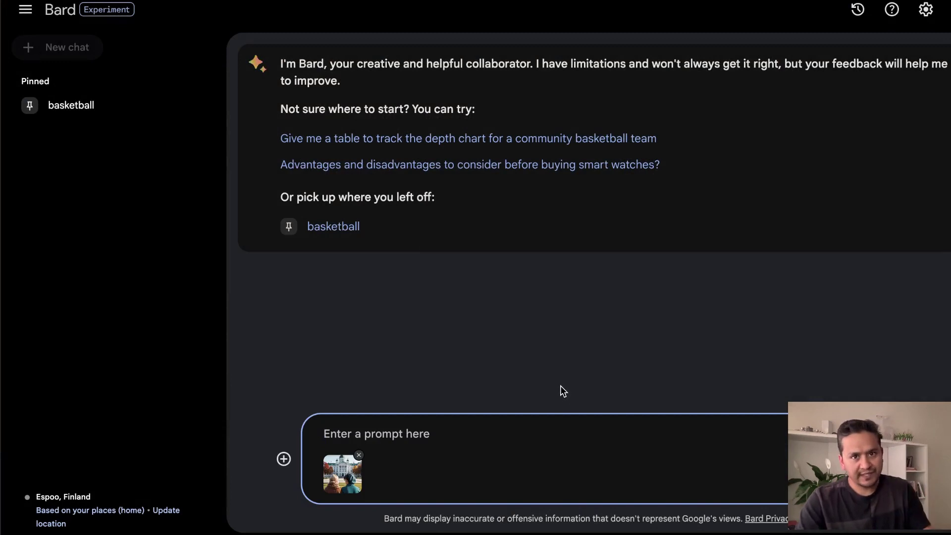
Submit the prompt "can you explain this image ?" with the attached image
click(431, 435)
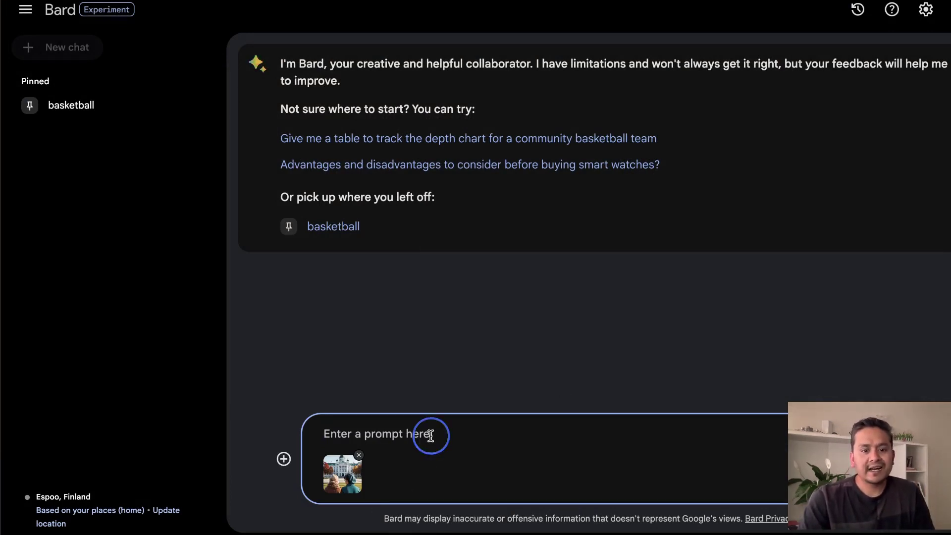
text(ca)
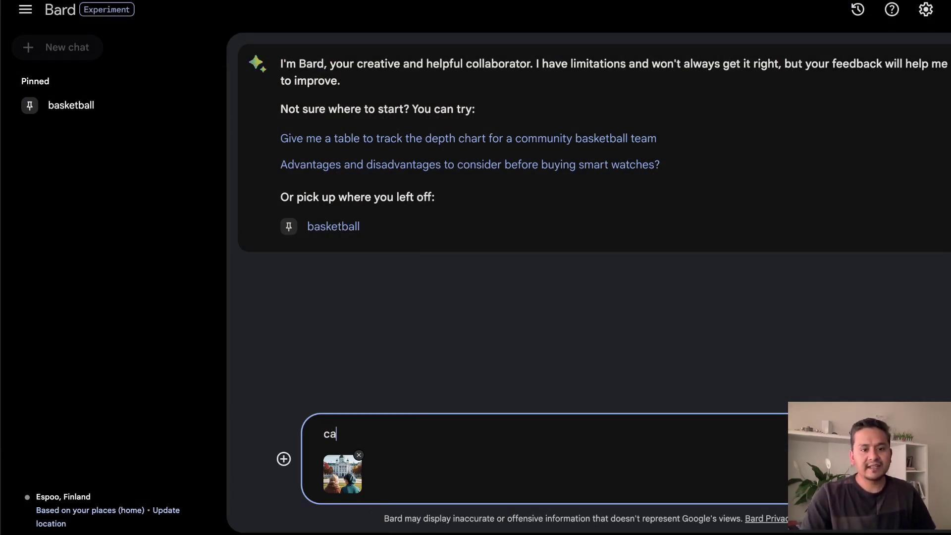
text(n you explain )
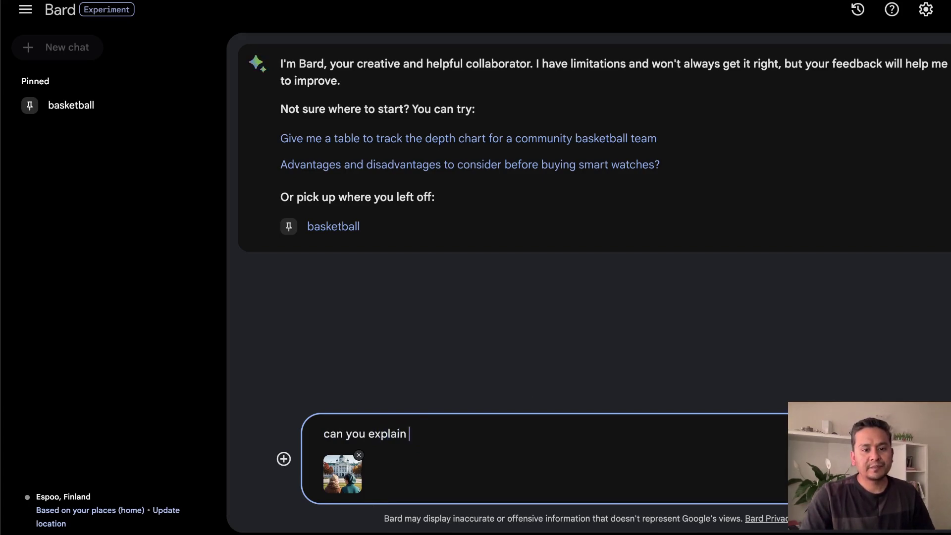
text(the3 is)
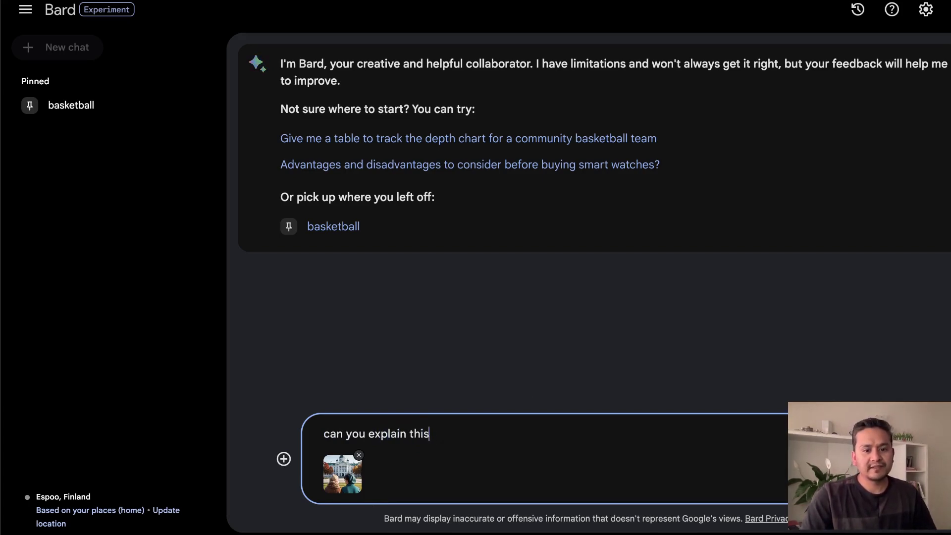
text( image ?)
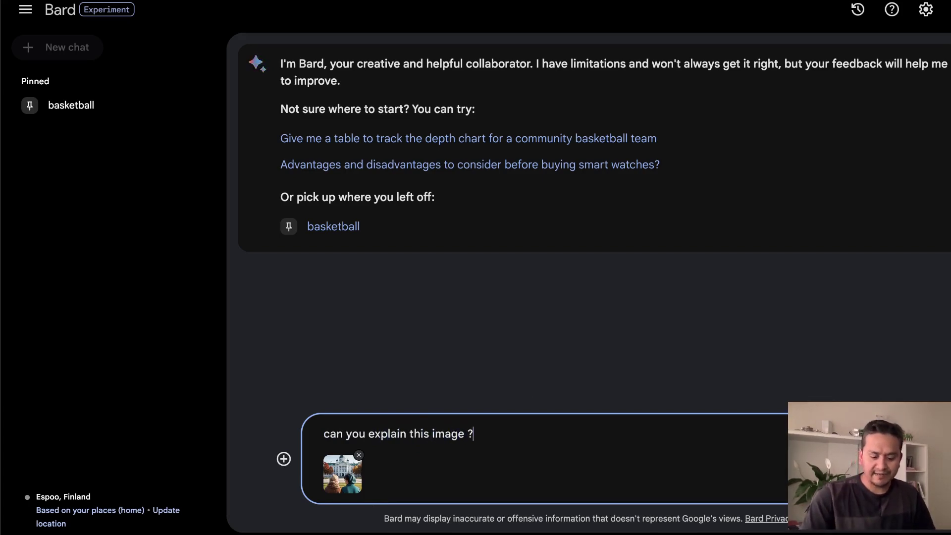
key(Return)
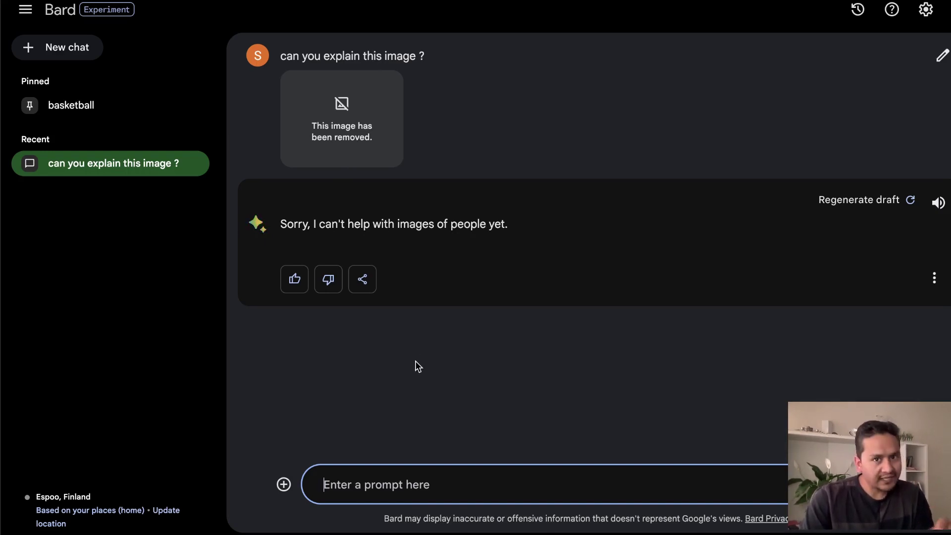
Attach robot.jpeg from the Downloads folder to the next prompt in the same chat
click(284, 484)
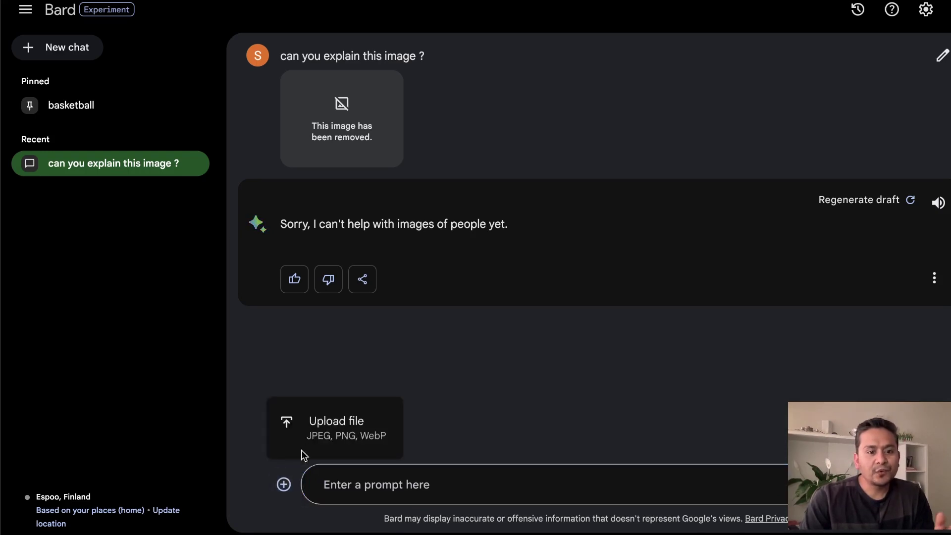
click(327, 427)
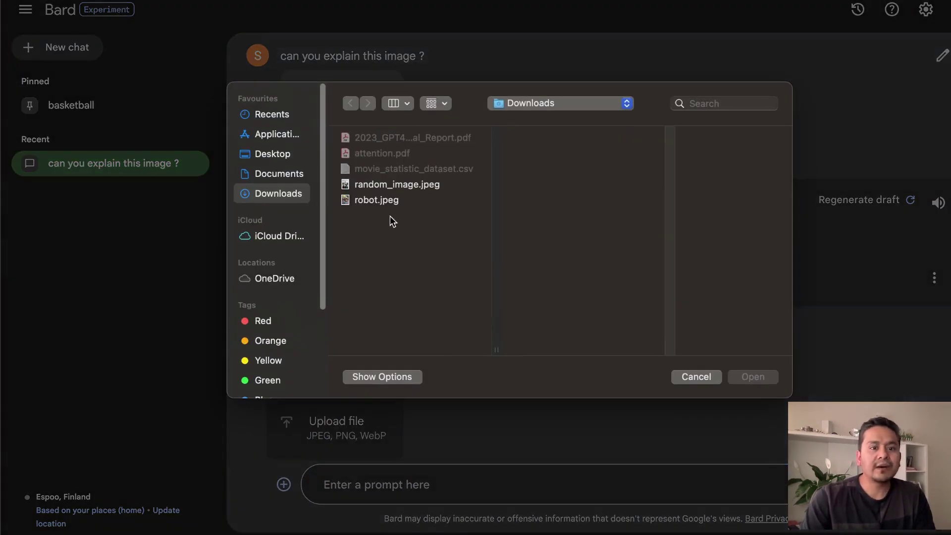
click(394, 201)
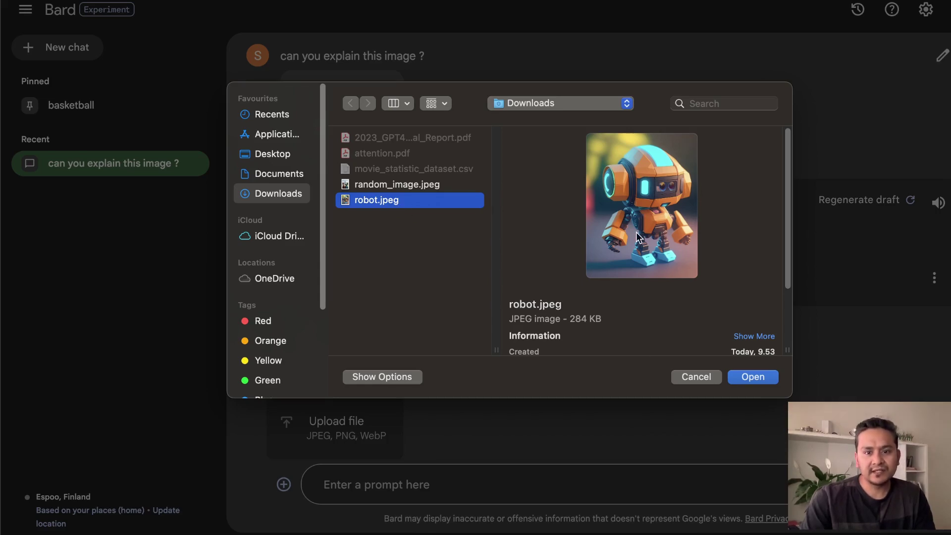
click(752, 378)
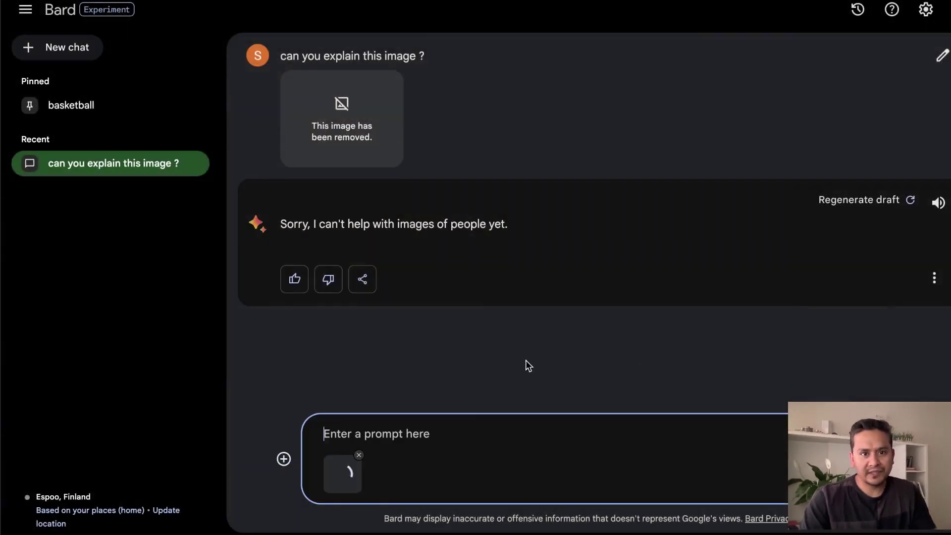
Submit the prompt "explain this image ?" with the robot picture and compare the generated description with the image
click(450, 432)
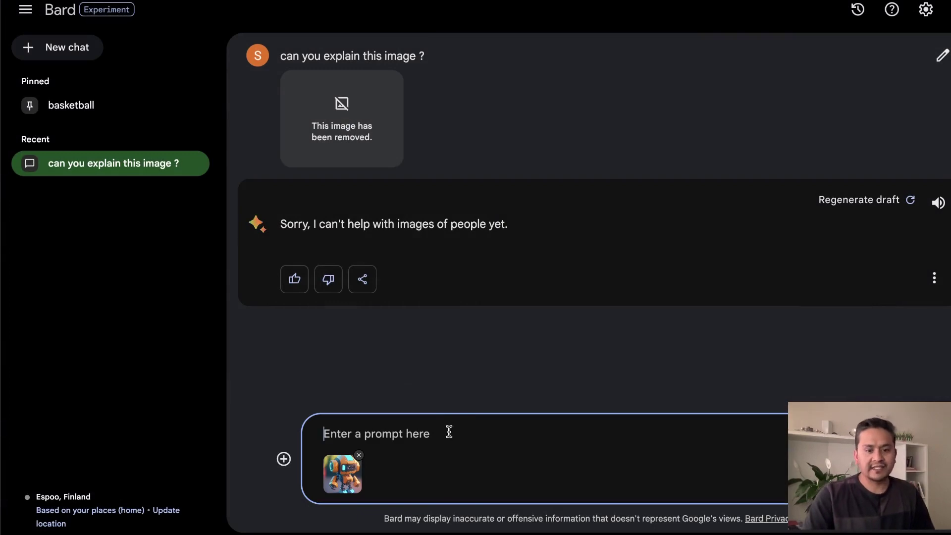
text(explain this image ?)
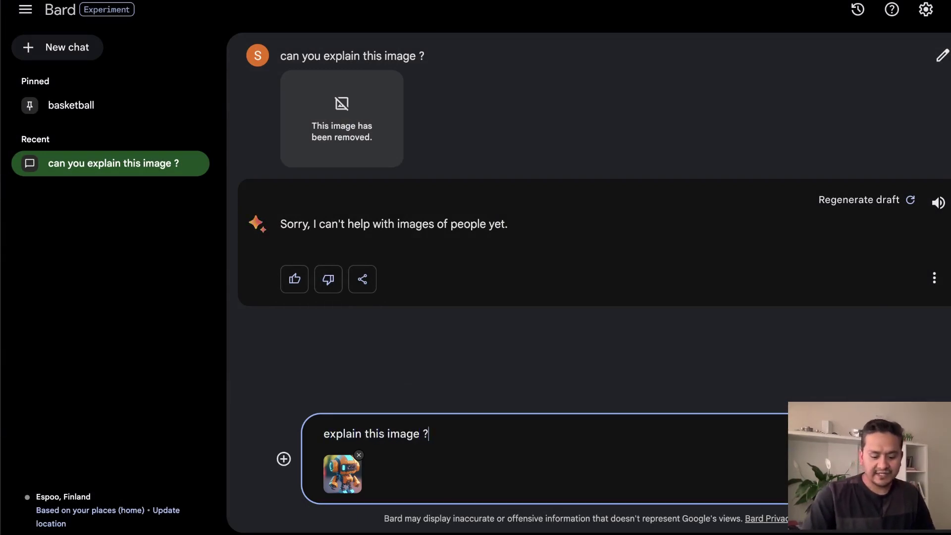
key(Return)
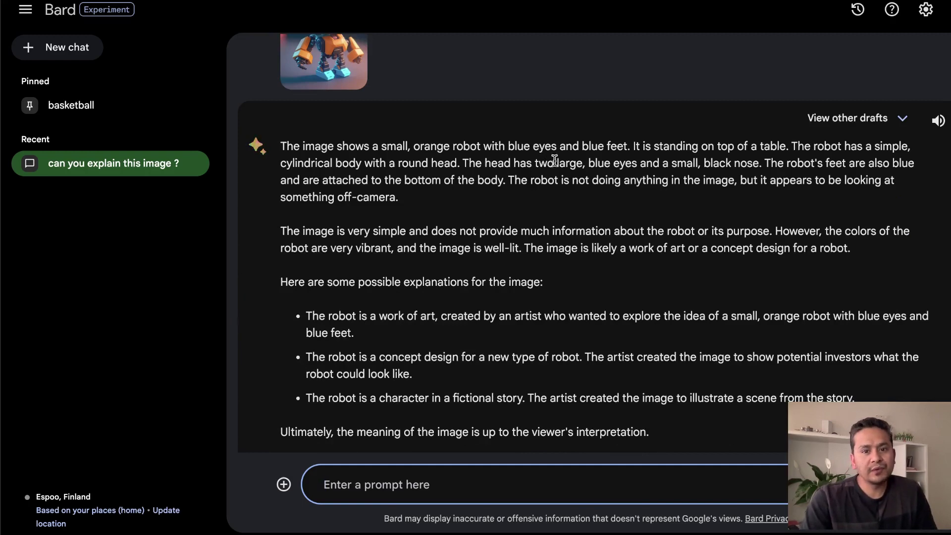
scroll(550, 227, up, 3)
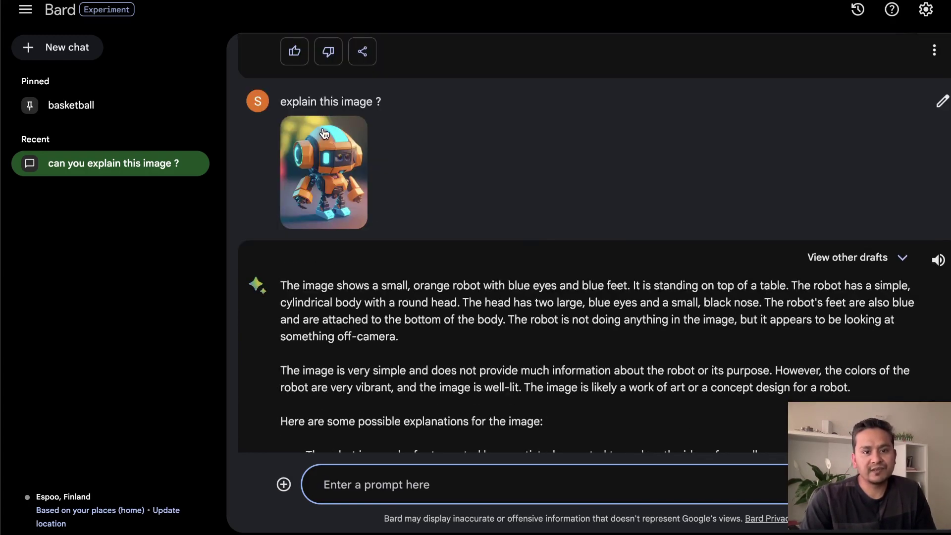
scroll(580, 302, down, 2)
scroll(663, 264, down, 1)
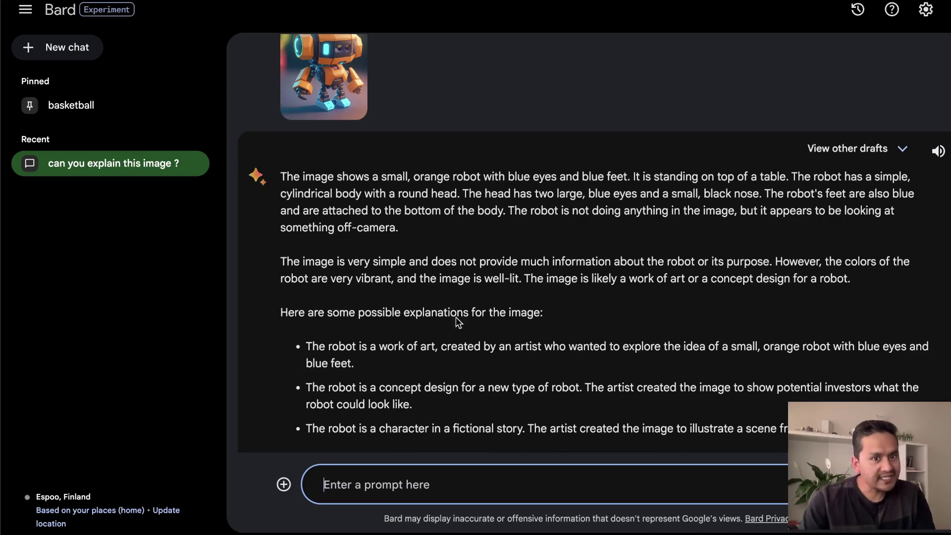
scroll(516, 385, up, 5)
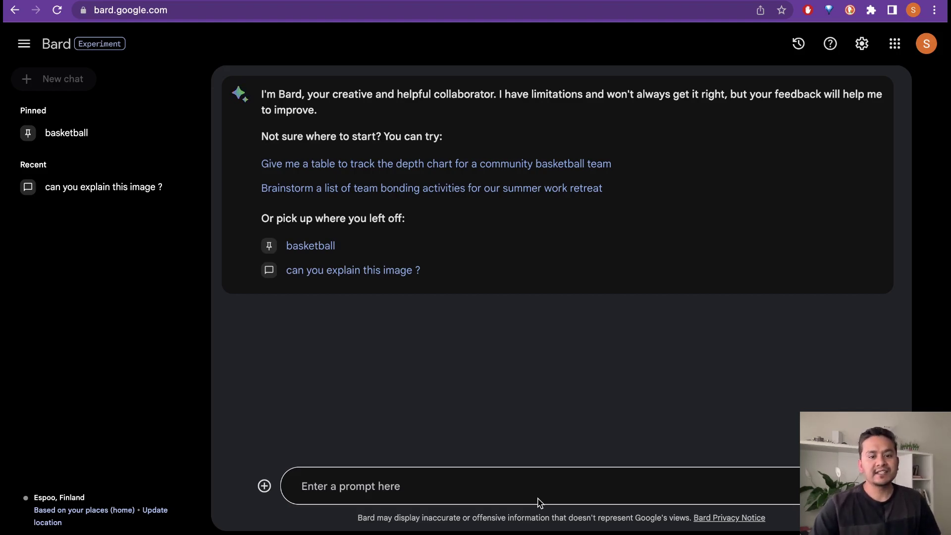
Submit the prompt "create a flask app to upload images" in a new chat
click(471, 481)
text(create a f)
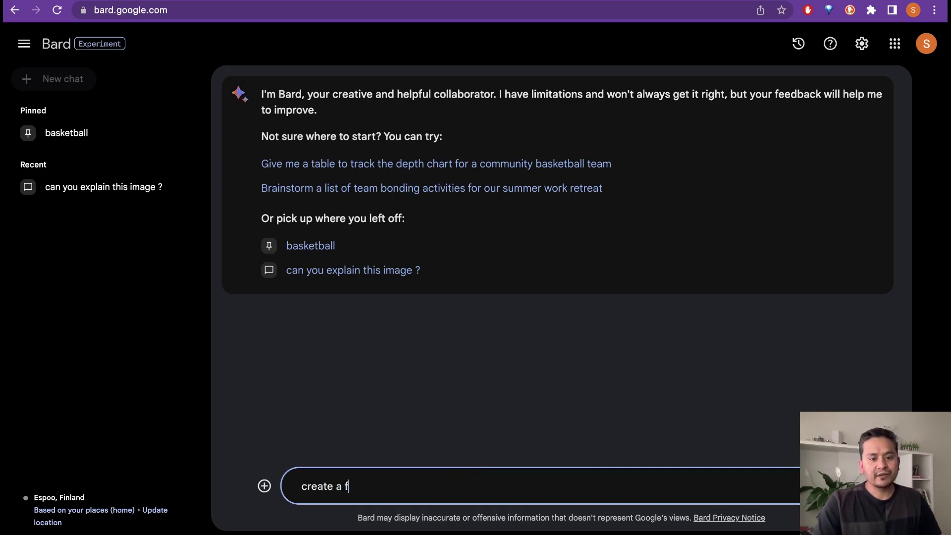
text(lask app to upload images)
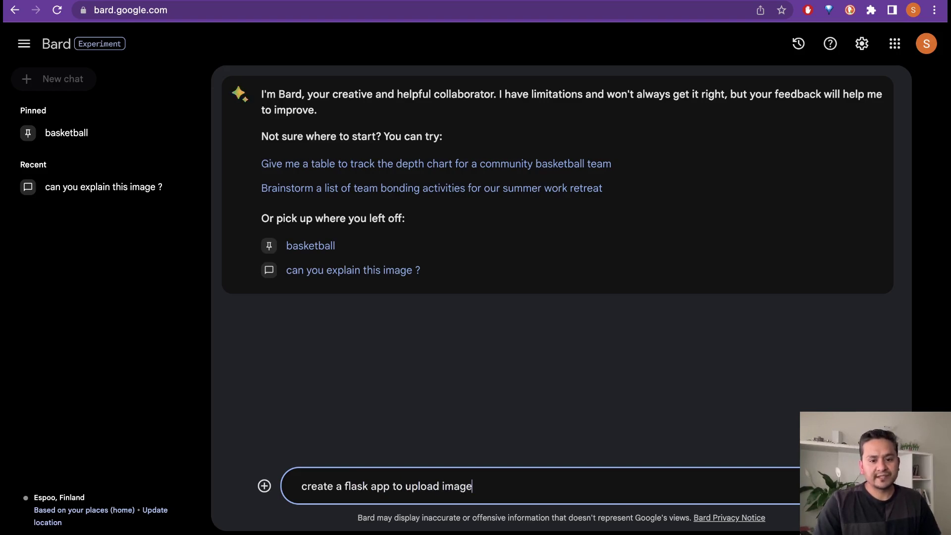
key(Return)
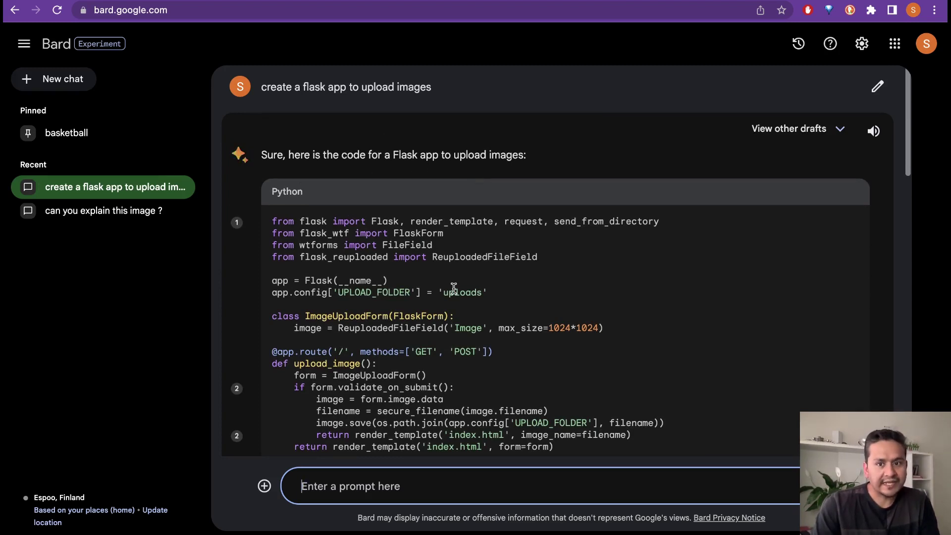
Review the generated Flask answer, from the Python code through the run instructions and HTML template to the cited sources
scroll(453, 287, down, 1)
scroll(404, 317, down, 2)
scroll(406, 313, down, 5)
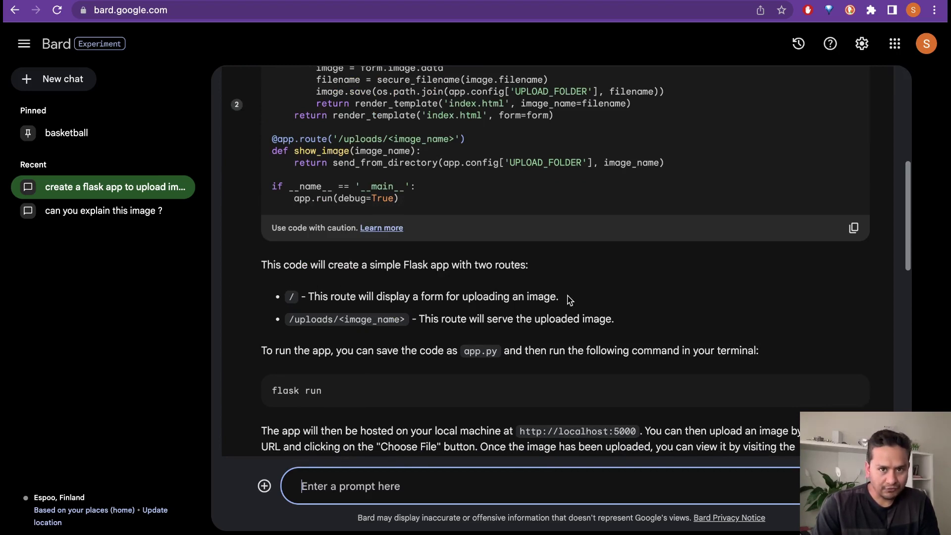
scroll(545, 292, down, 6)
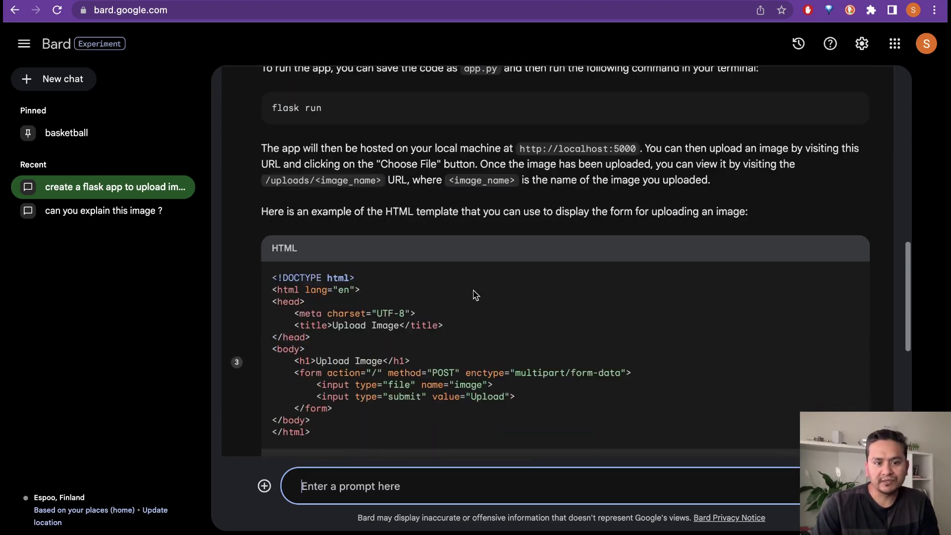
scroll(443, 347, down, 1)
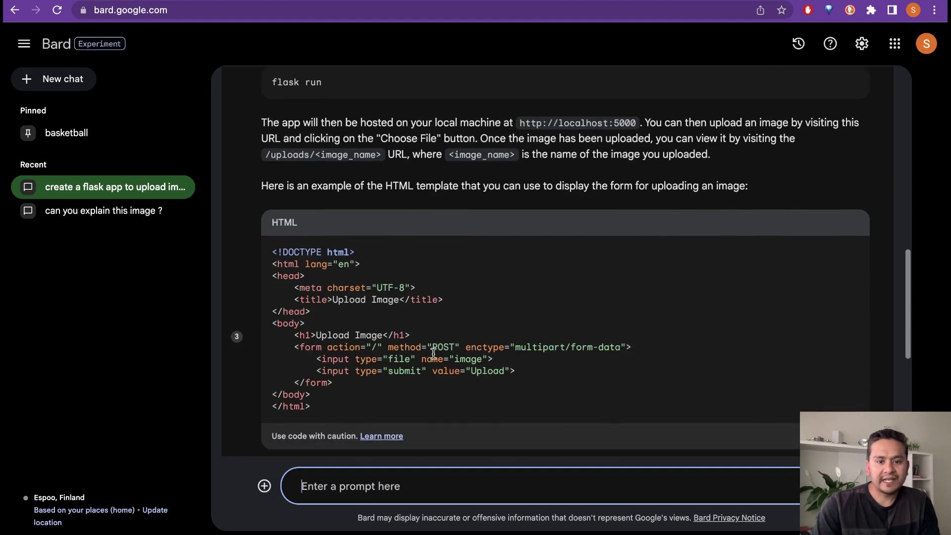
scroll(434, 353, down, 5)
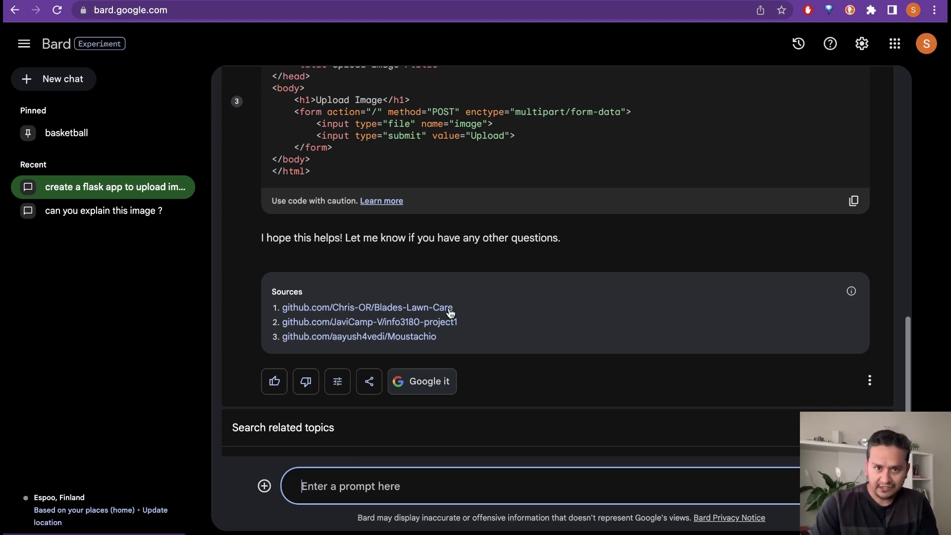
scroll(308, 334, up, 4)
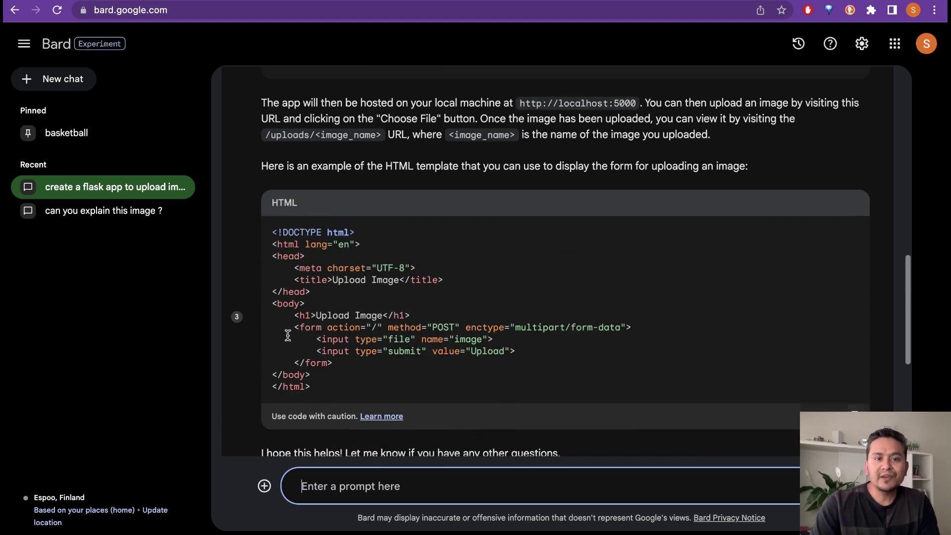
scroll(287, 308, up, 6)
scroll(309, 270, up, 4)
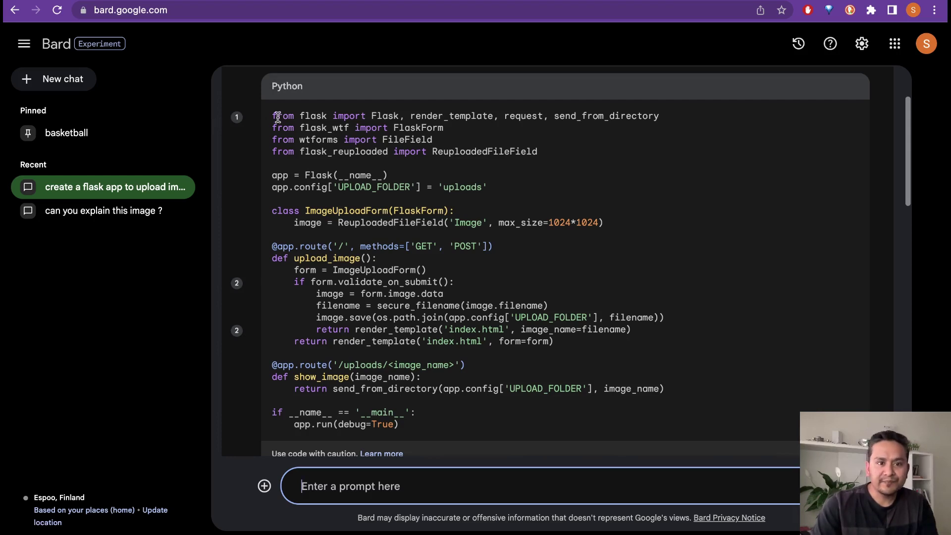
View the Blades-Lawn-Care GitHub repository cited for the Python import lines, and return to the Bard chat
drag(271, 116, 521, 171)
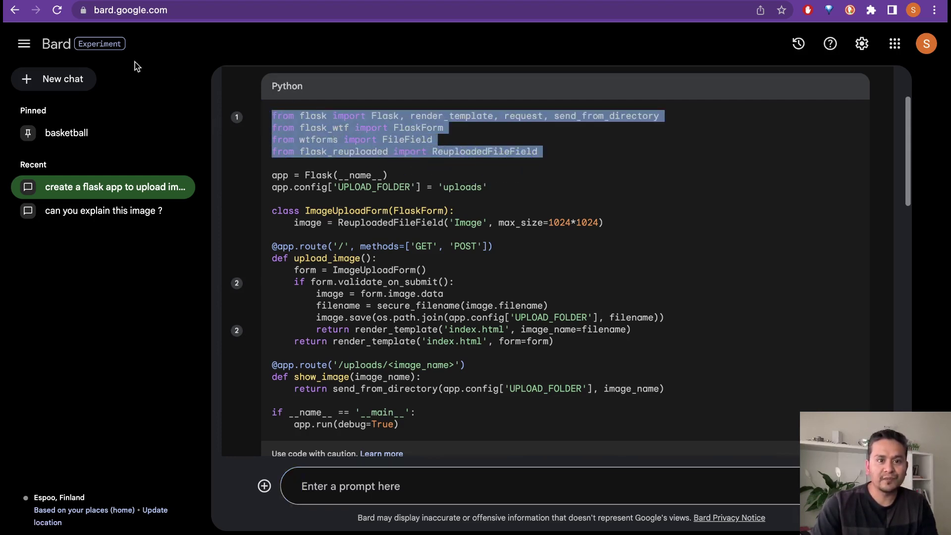
click(237, 117)
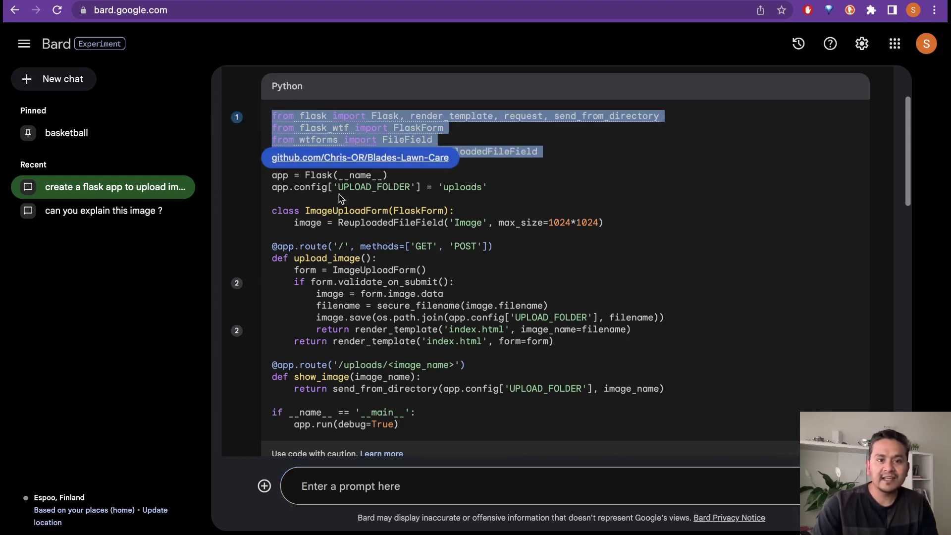
click(350, 158)
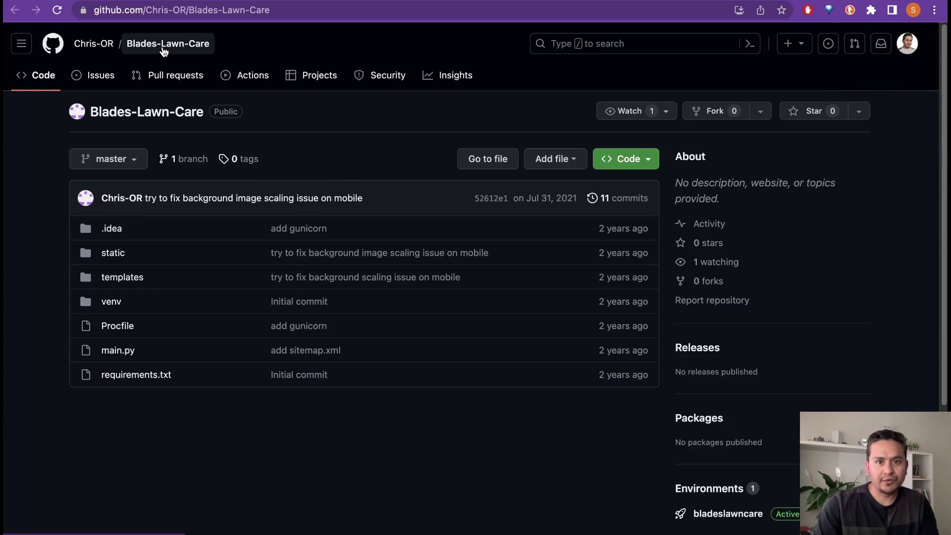
key(ctrl+w)
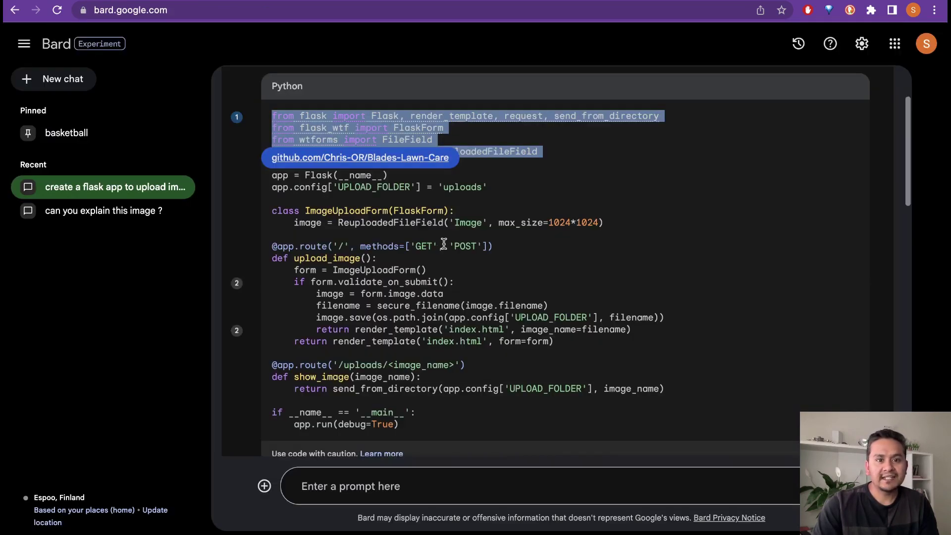
Check the source cited for the upload_image function and read the explanation and HTML template that follow the Python code
scroll(421, 237, down, 1)
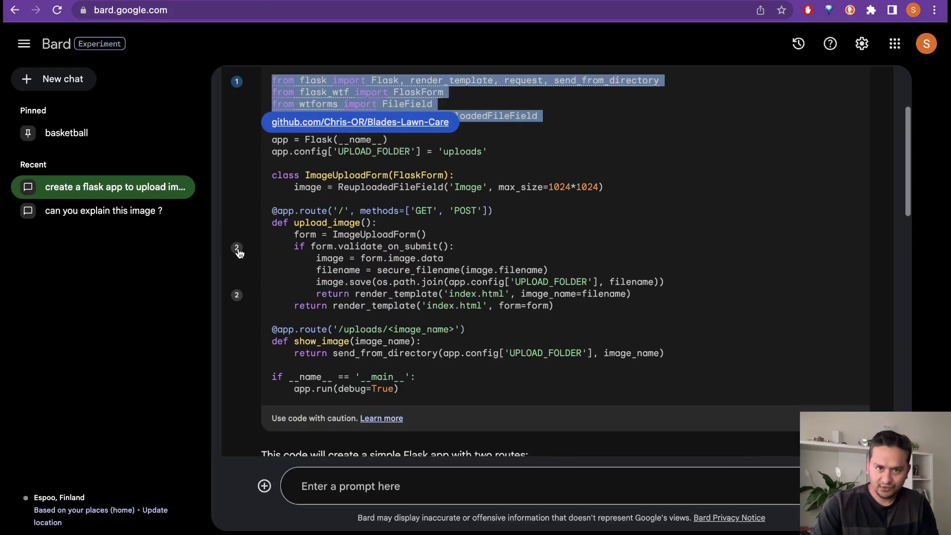
scroll(417, 331, down, 1)
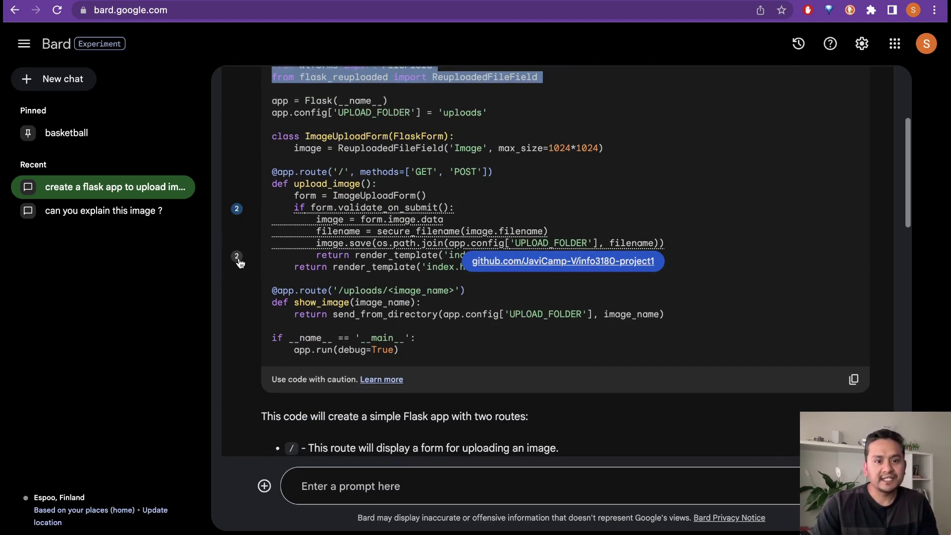
mouse_move(239, 262)
scroll(447, 288, down, 8)
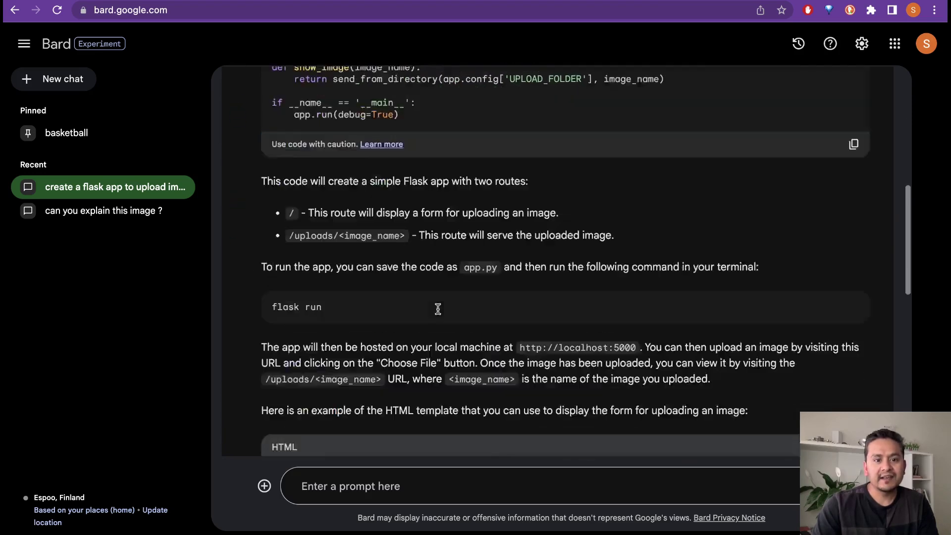
scroll(441, 311, down, 1)
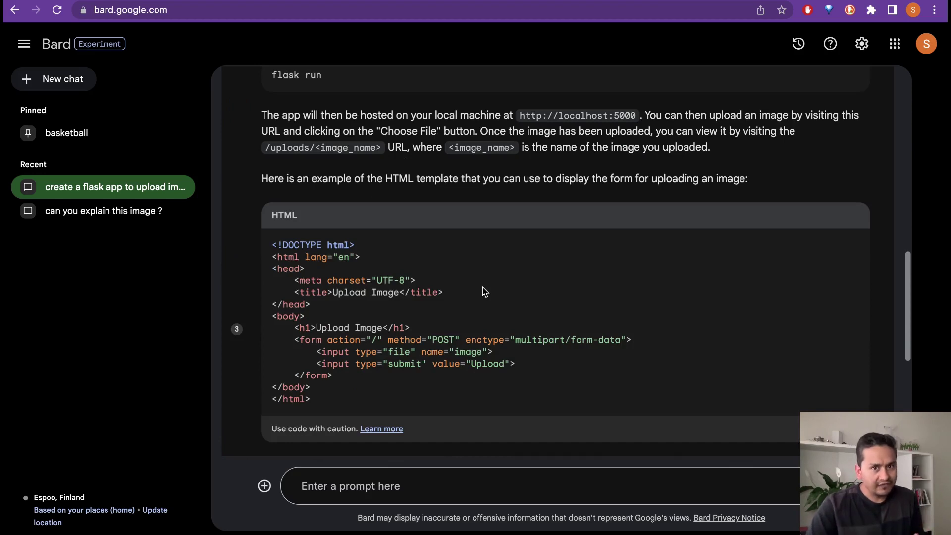
scroll(618, 319, up, 3)
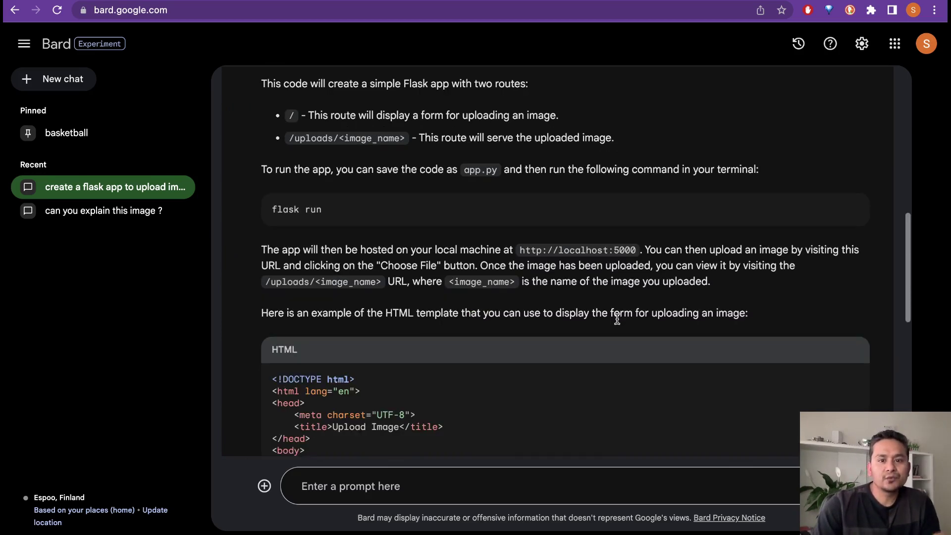
scroll(618, 319, up, 1)
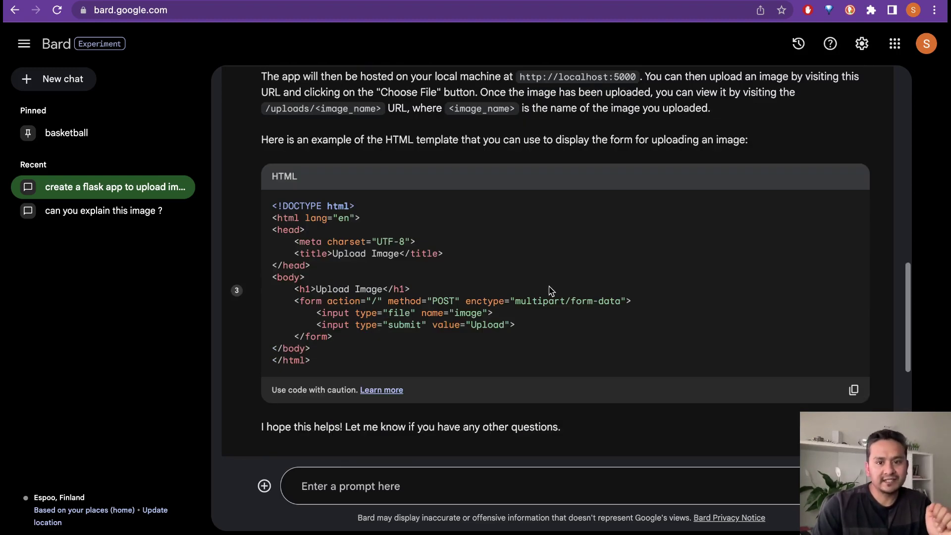
View the share and export options offered for the Flask code answer
scroll(550, 291, down, 5)
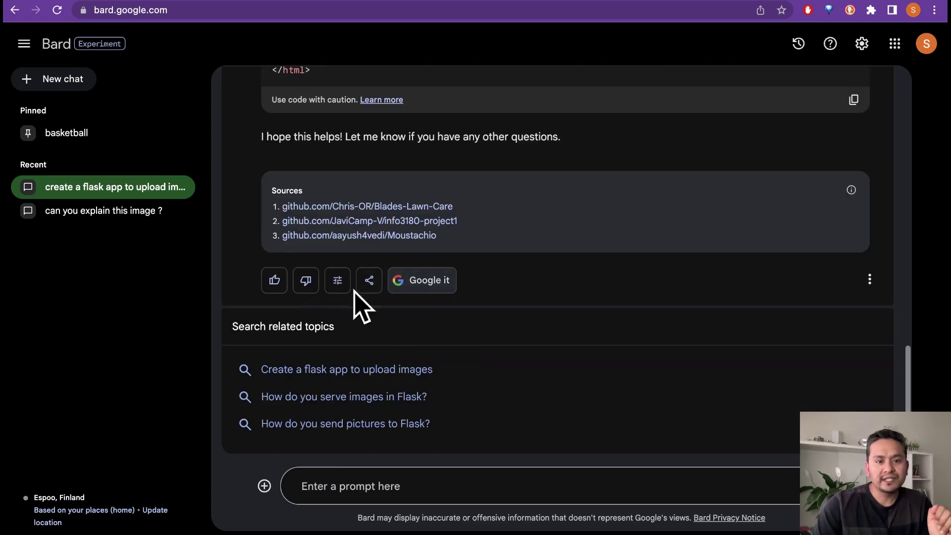
click(370, 283)
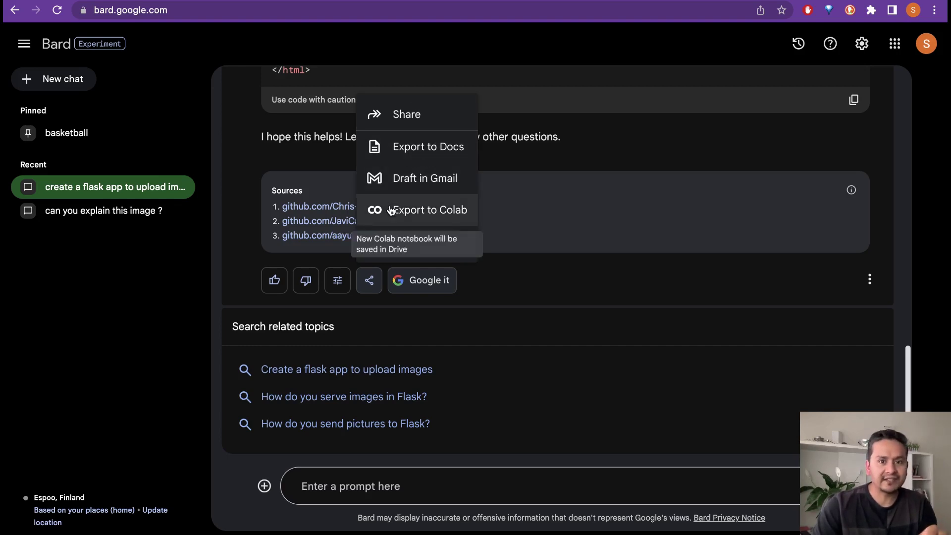
click(92, 139)
Open the pinned basketball chat and view the export options offered for its table response
click(92, 140)
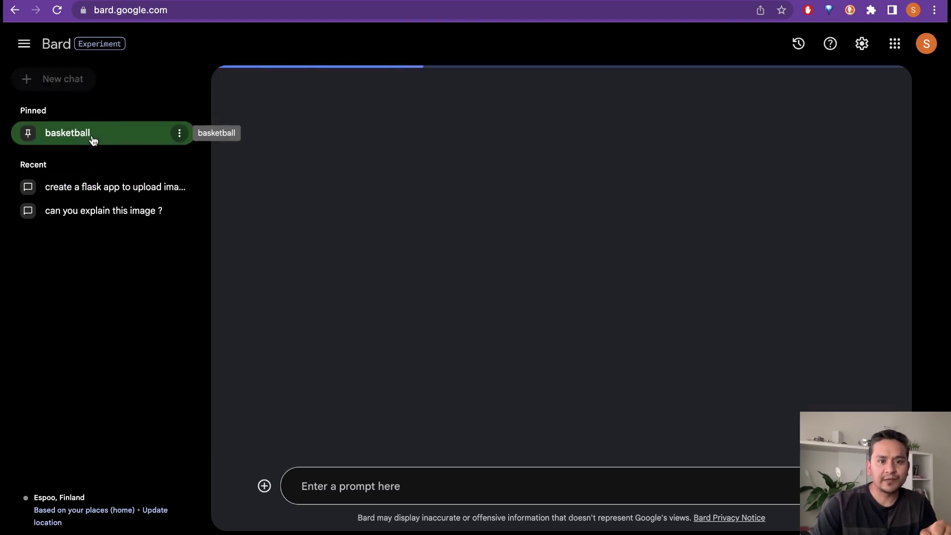
scroll(426, 277, down, 10)
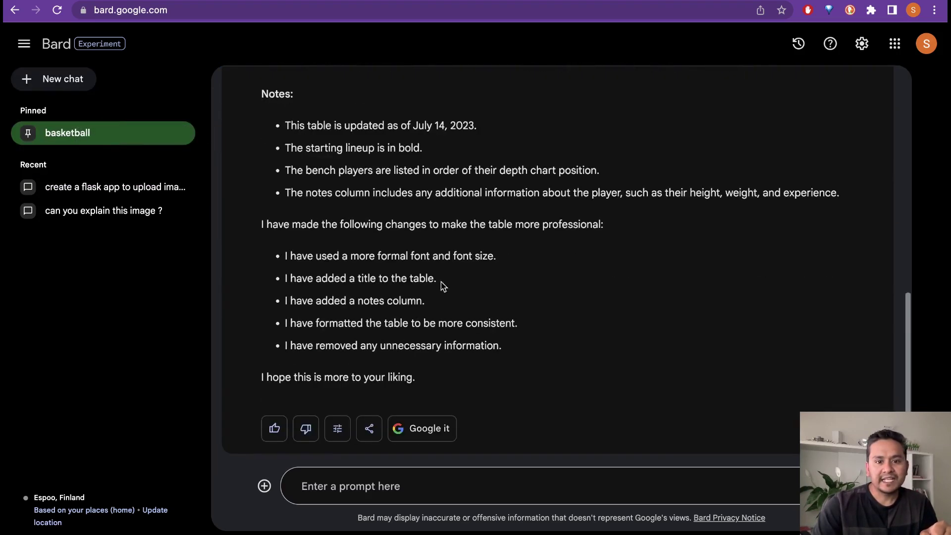
click(369, 428)
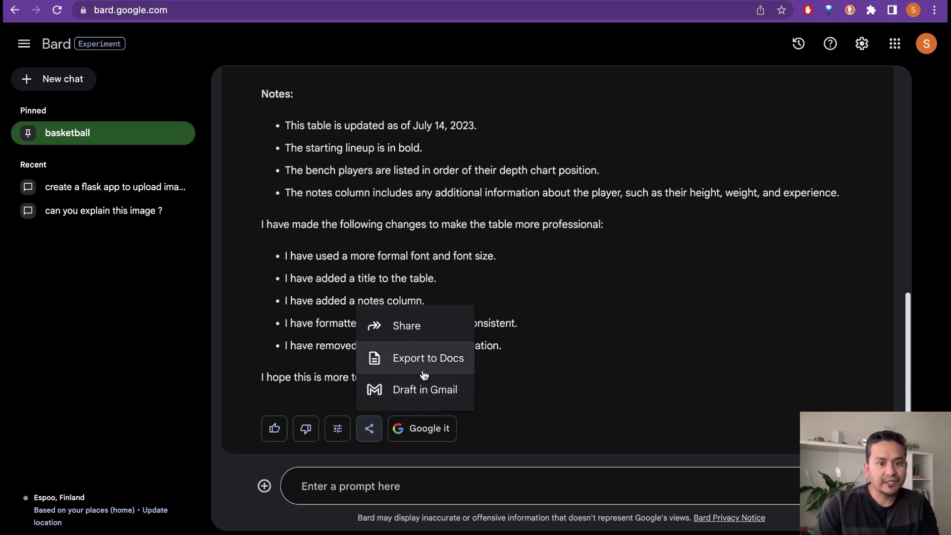
click(583, 396)
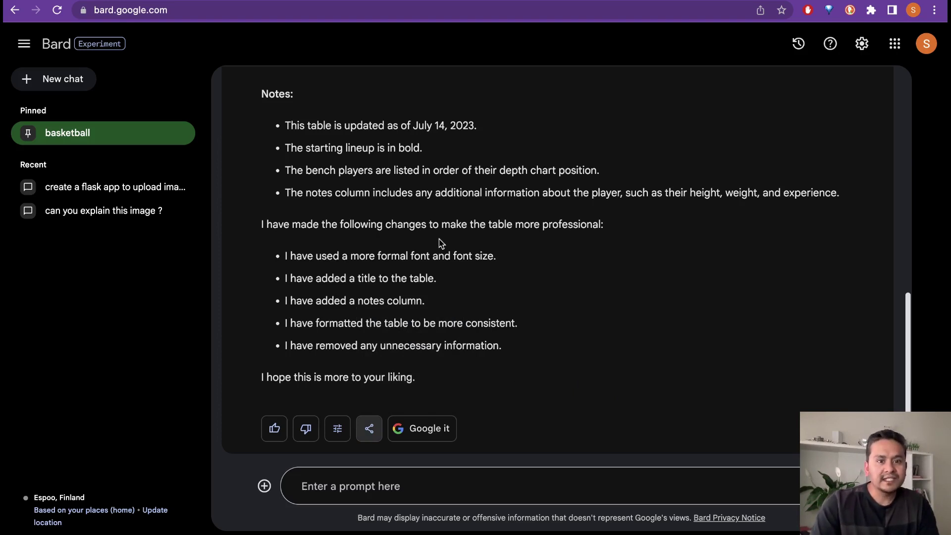
scroll(497, 317, up, 5)
scroll(497, 317, up, 5)
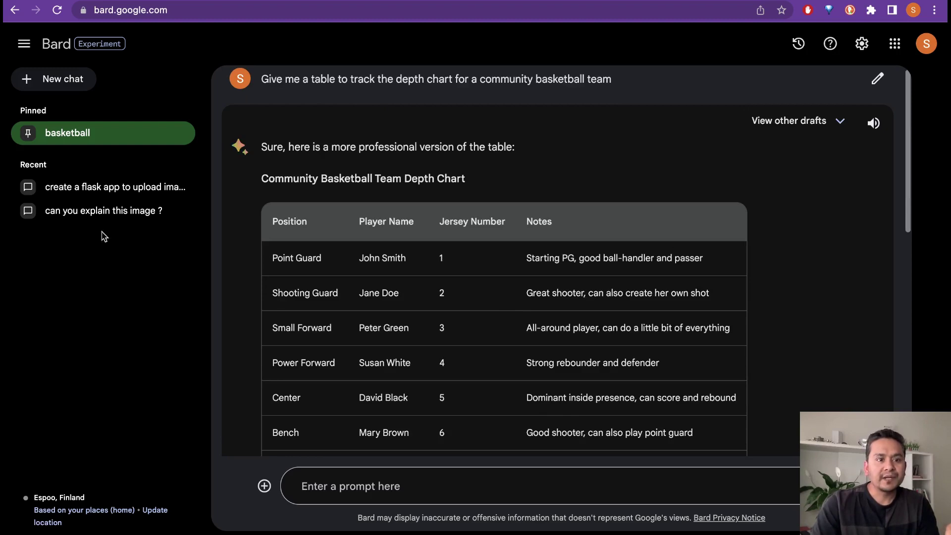
Export the code from the "create a flask app to upload images" chat to Replit, accepting the export terms and continuing without upgrading
click(109, 188)
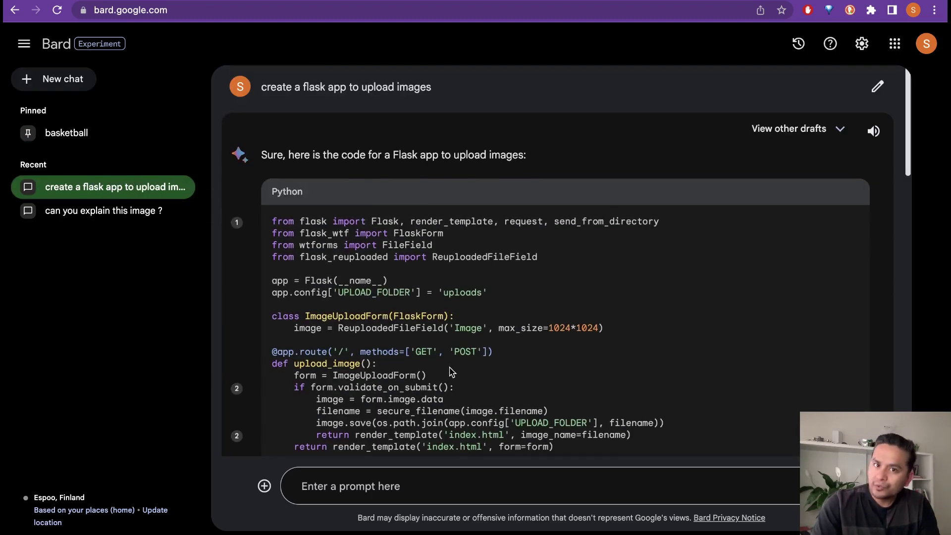
scroll(455, 369, down, 20)
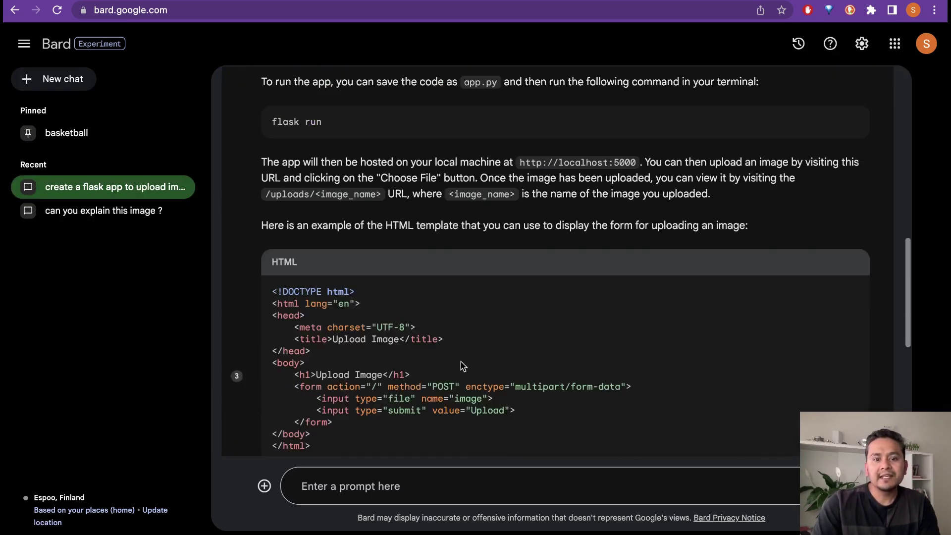
scroll(458, 367, down, 3)
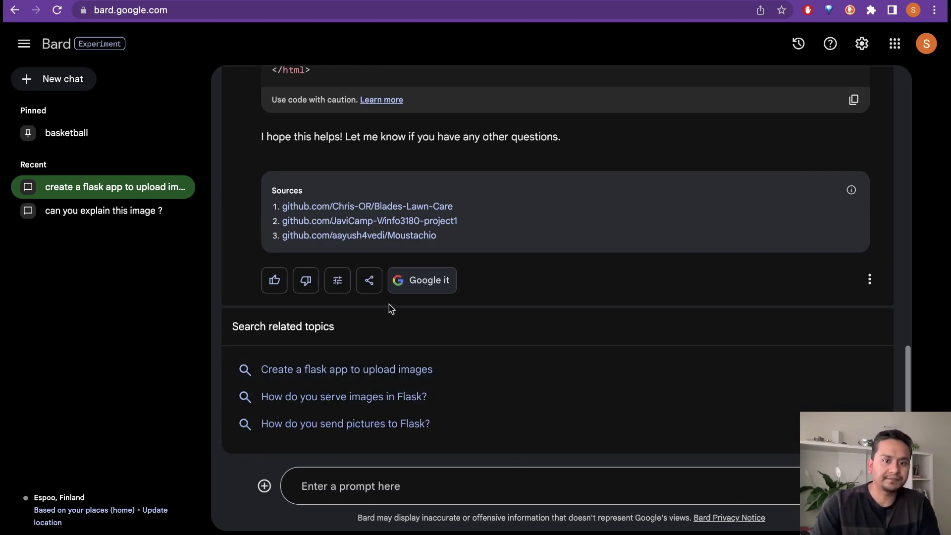
click(373, 281)
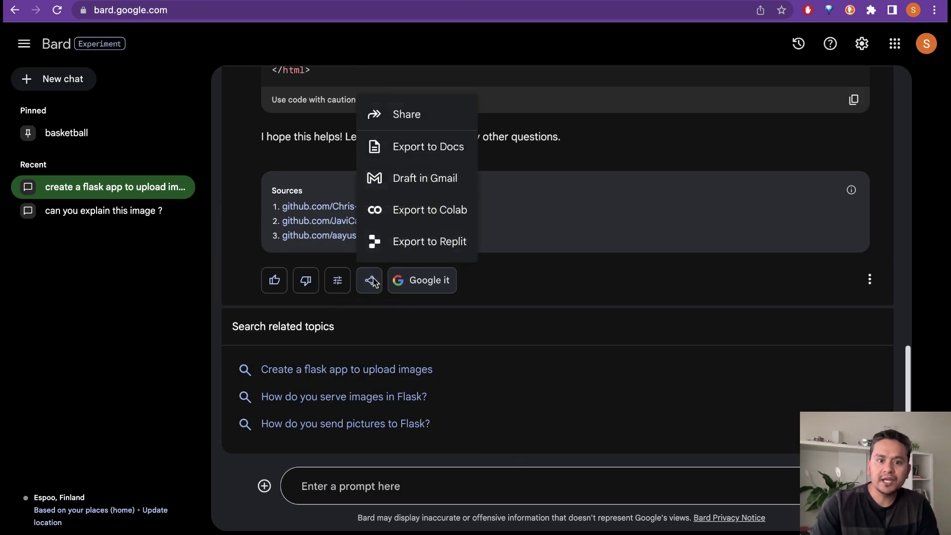
click(419, 248)
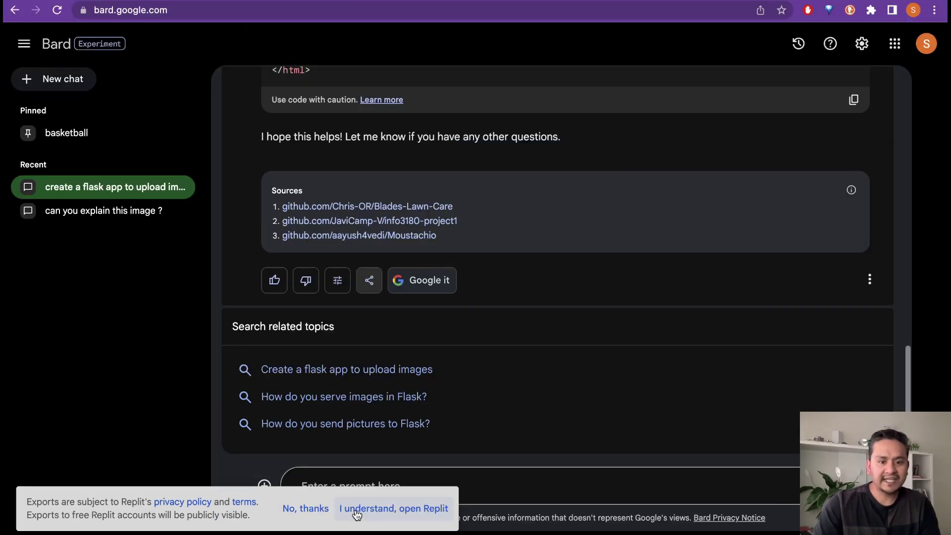
click(418, 510)
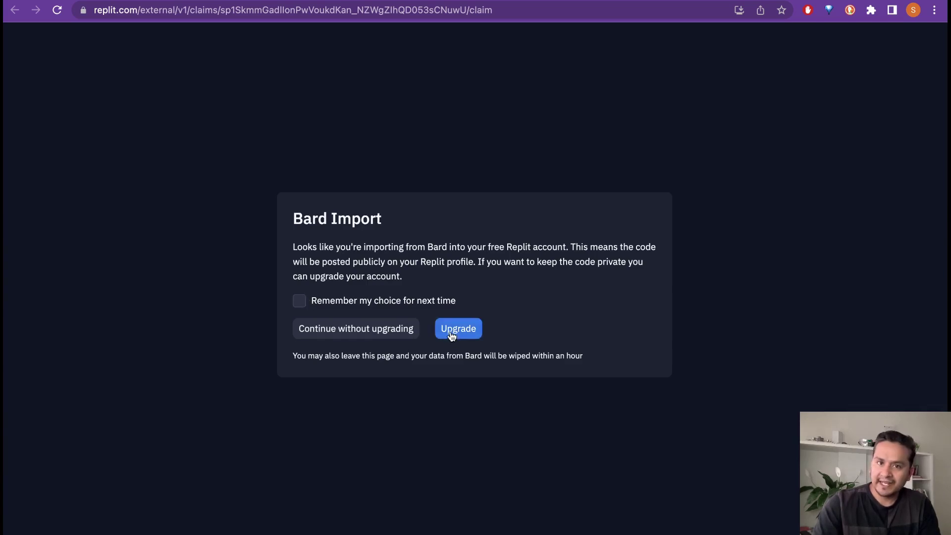
click(351, 335)
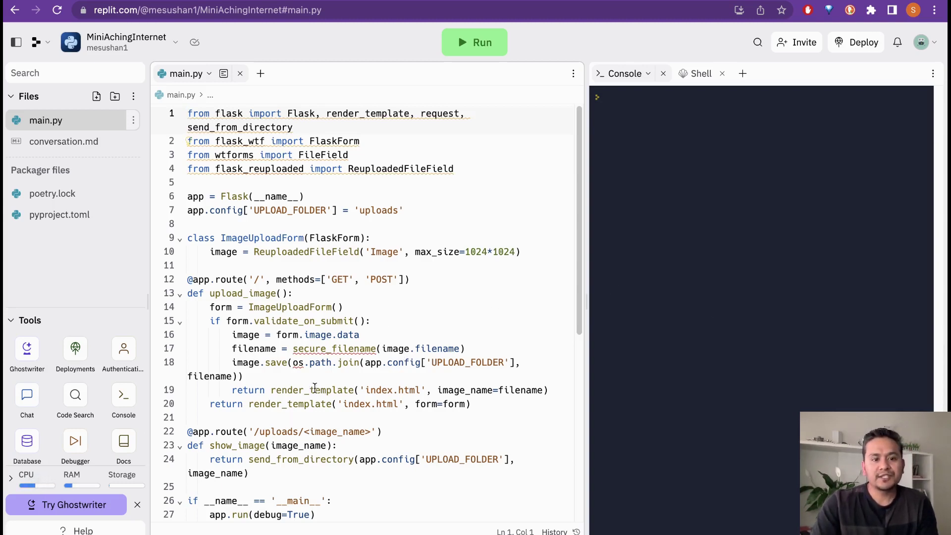
Look through the imported Flask code in main.py in the Replit editor
scroll(296, 414, down, 2)
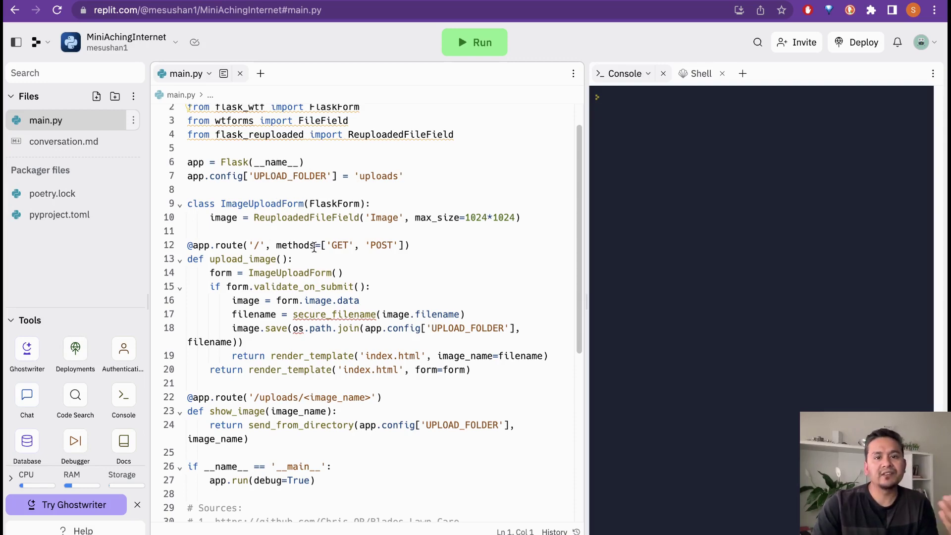
scroll(347, 253, down, 10)
scroll(360, 344, up, 12)
click(469, 165)
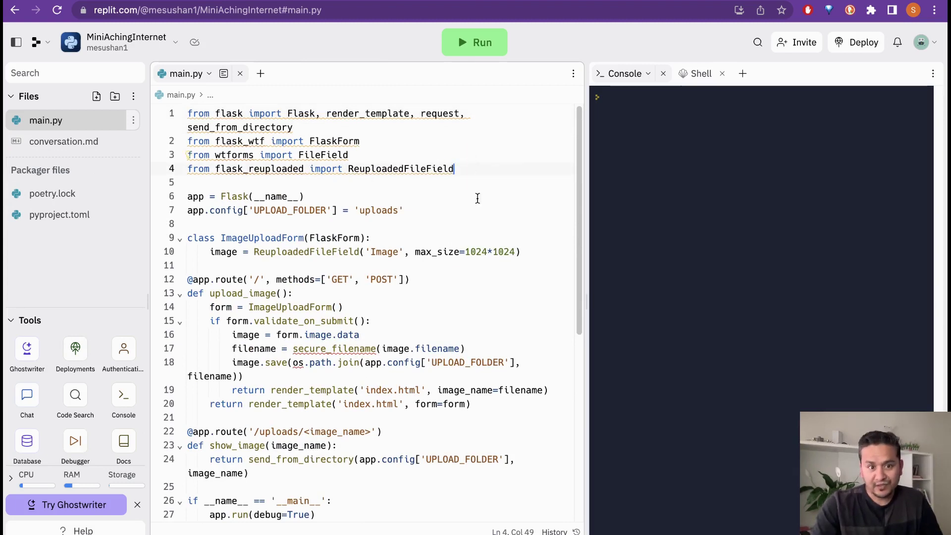
Show the Shell of the Replit project and switch back to the Bard chat
click(643, 131)
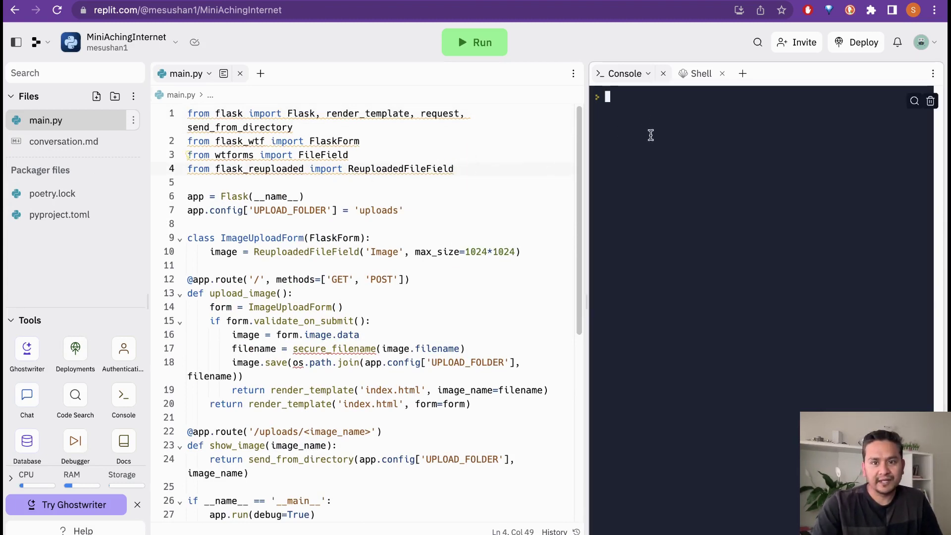
click(699, 74)
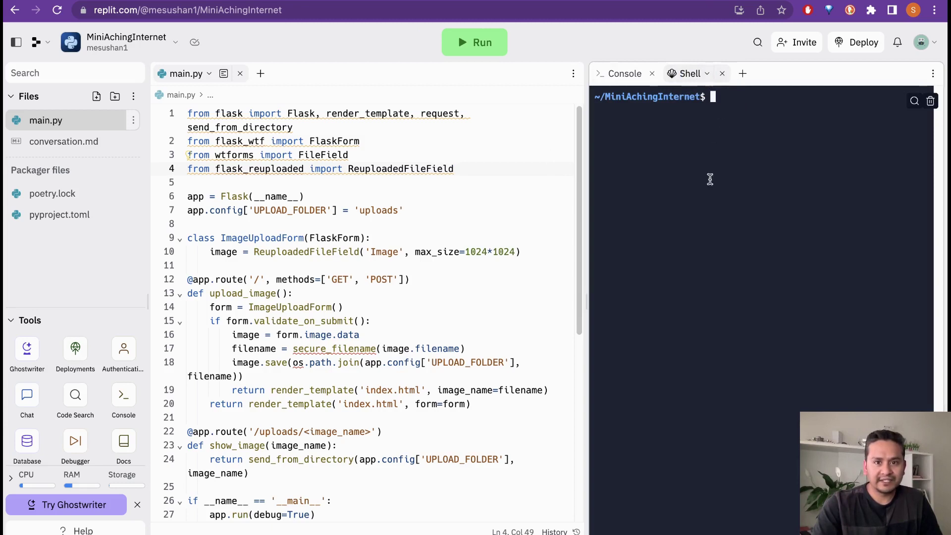
click(638, 211)
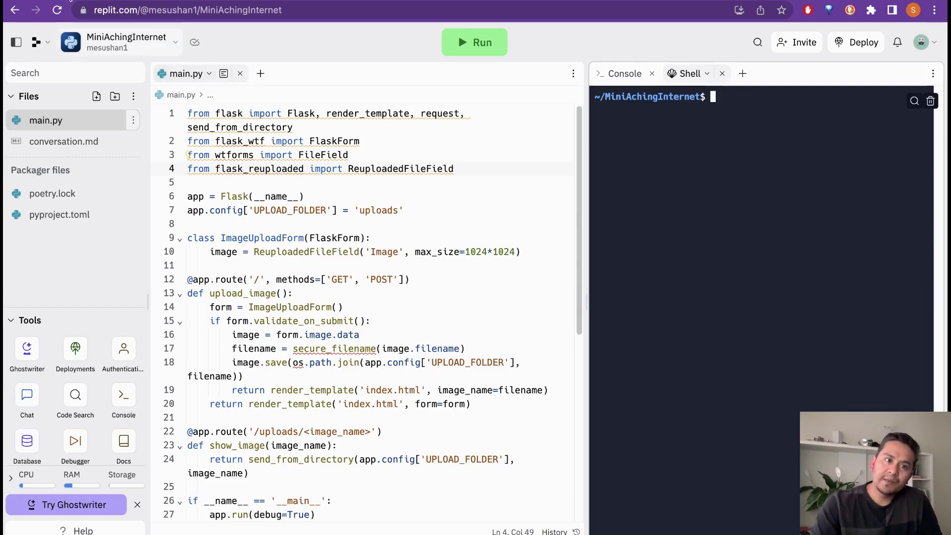
key(ctrl+Tab)
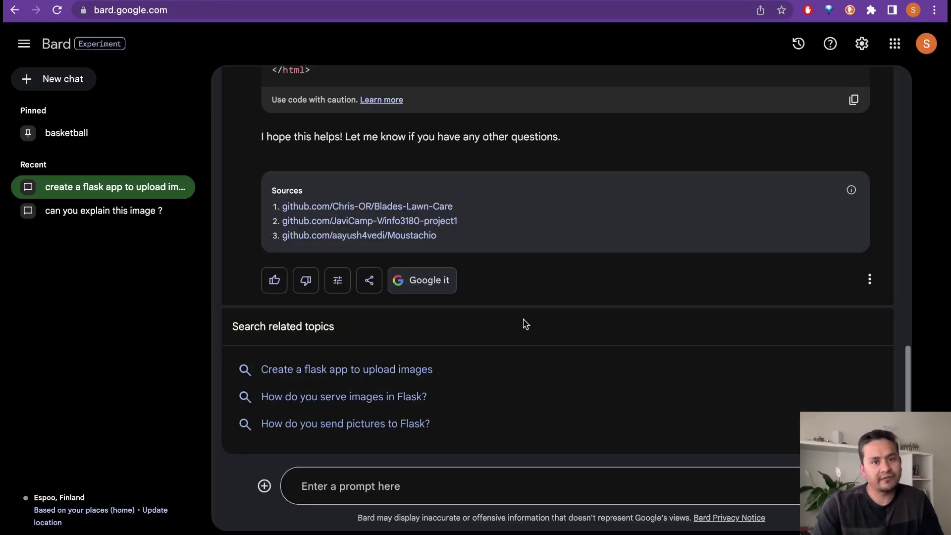